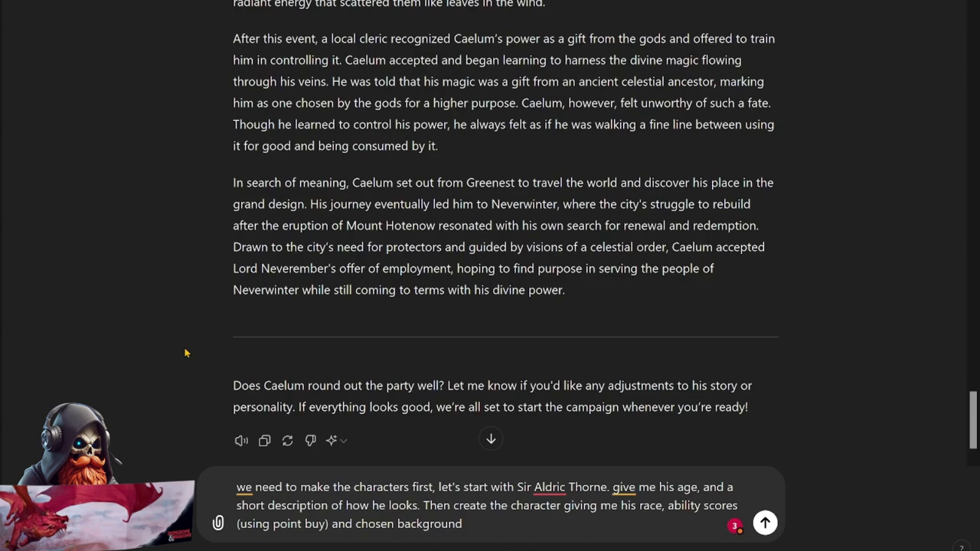
# Send the request for Sir Aldric Thorne's age, appearance, race, point-buy ability scores and background.
pyautogui.click(765, 523)
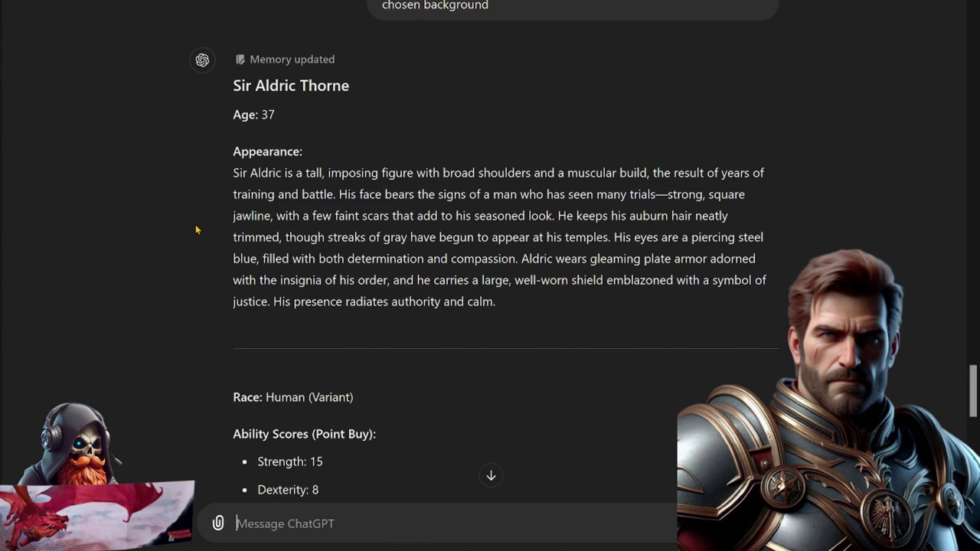
pyautogui.scroll(-4, 195, 230)
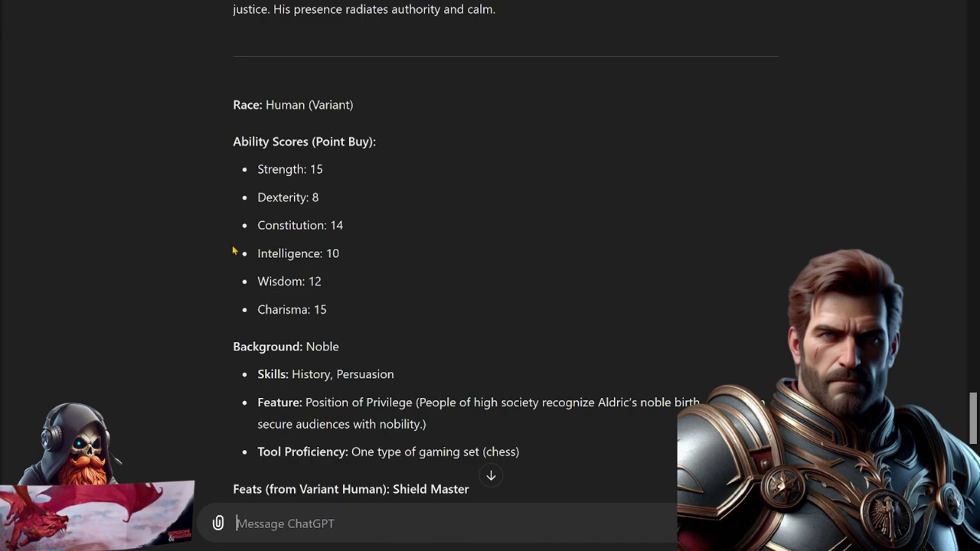
pyautogui.scroll(-2, 236, 247)
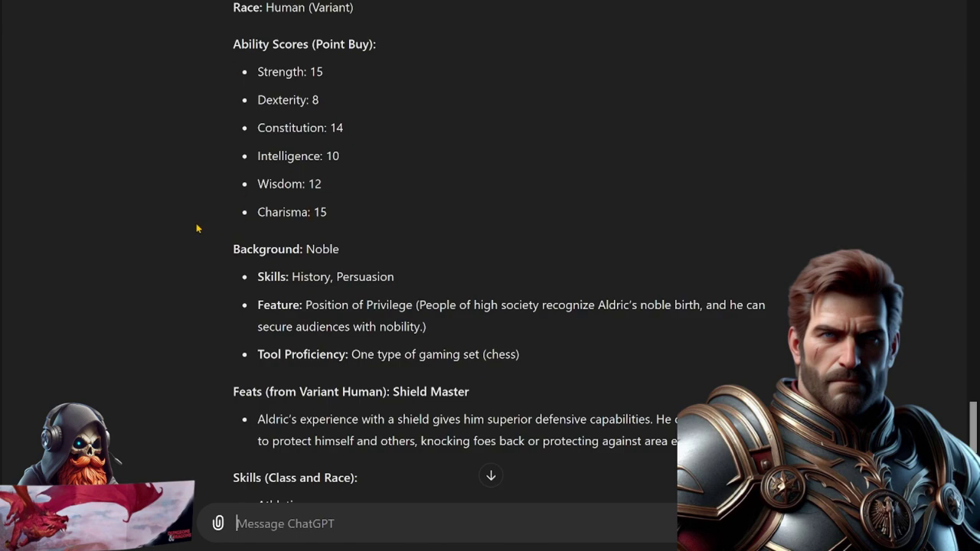
pyautogui.scroll(-2, 197, 228)
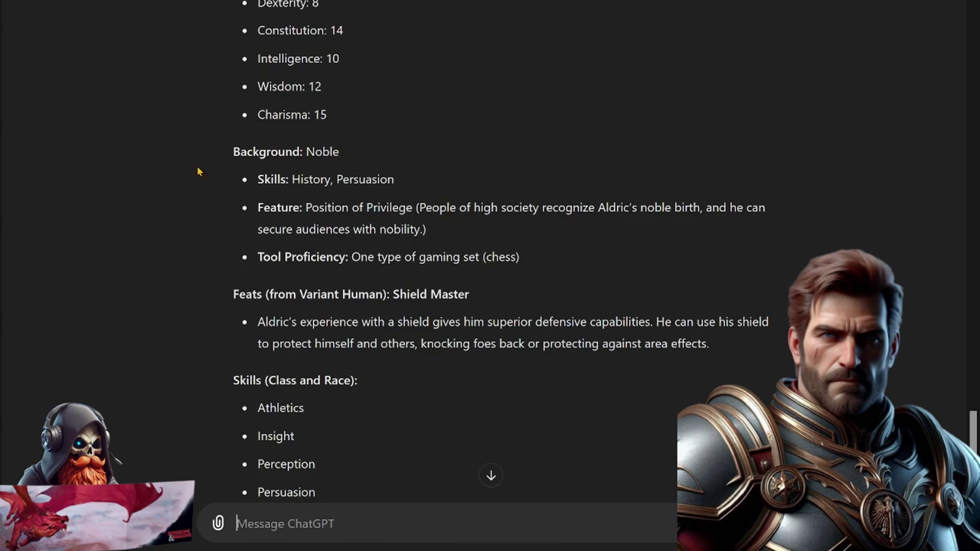
pyautogui.scroll(-2, 212, 173)
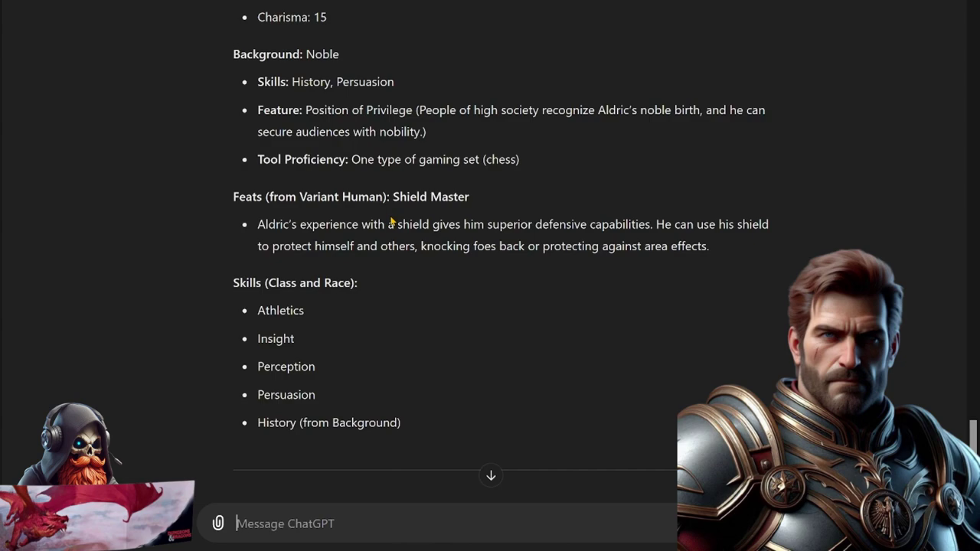
pyautogui.scroll(4, 375, 221)
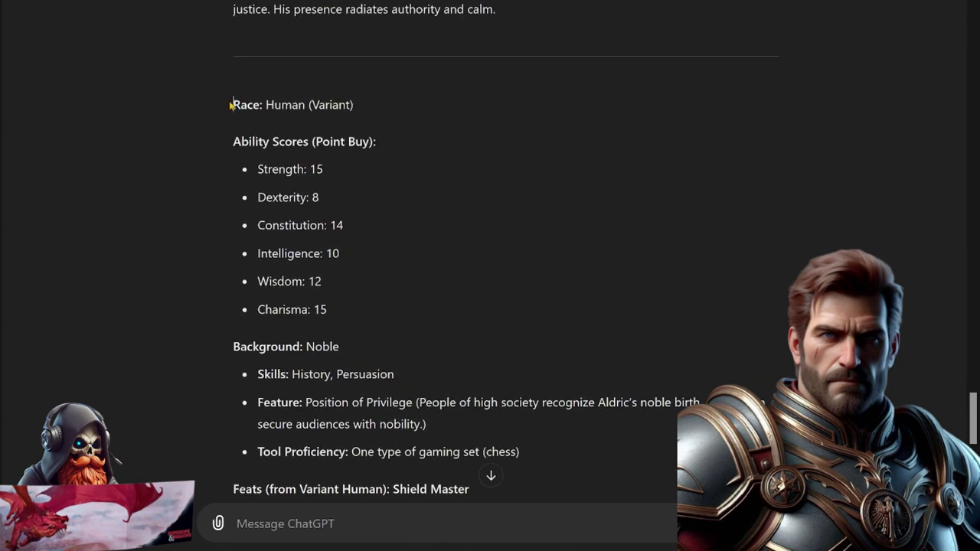
pyautogui.moveTo(229, 105); pyautogui.dragTo(304, 105)
pyautogui.click(499, 153)
pyautogui.scroll(-5, 454, 221)
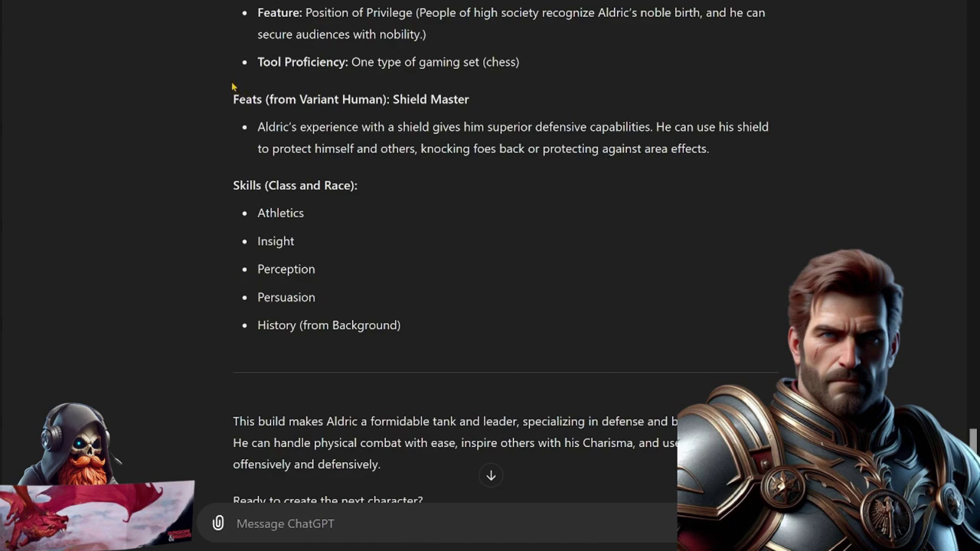
pyautogui.scroll(-1, 233, 86)
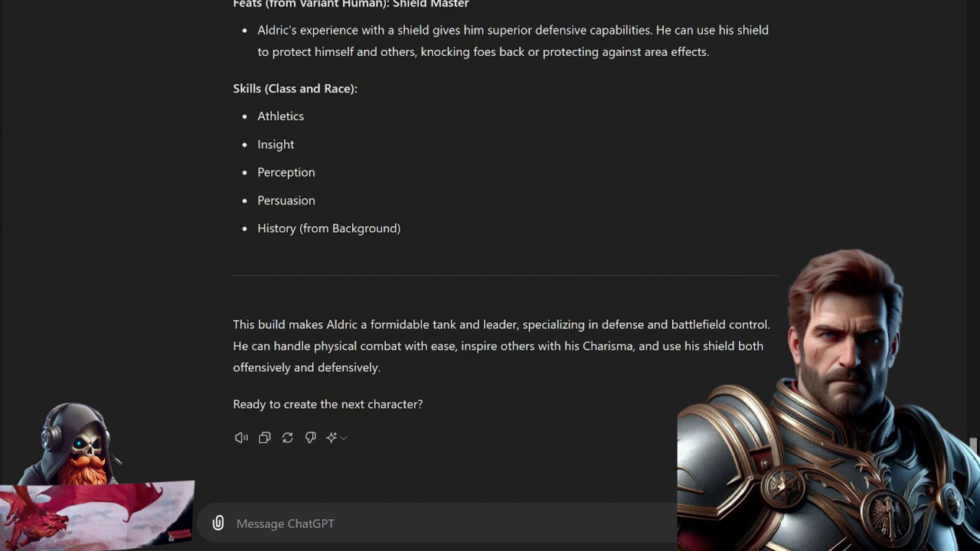
# Send the correction adding racial score increases, Common, Elvish and Draconic, and Medicine for Perception.
pyautogui.hotkey('ctrl', 'v')
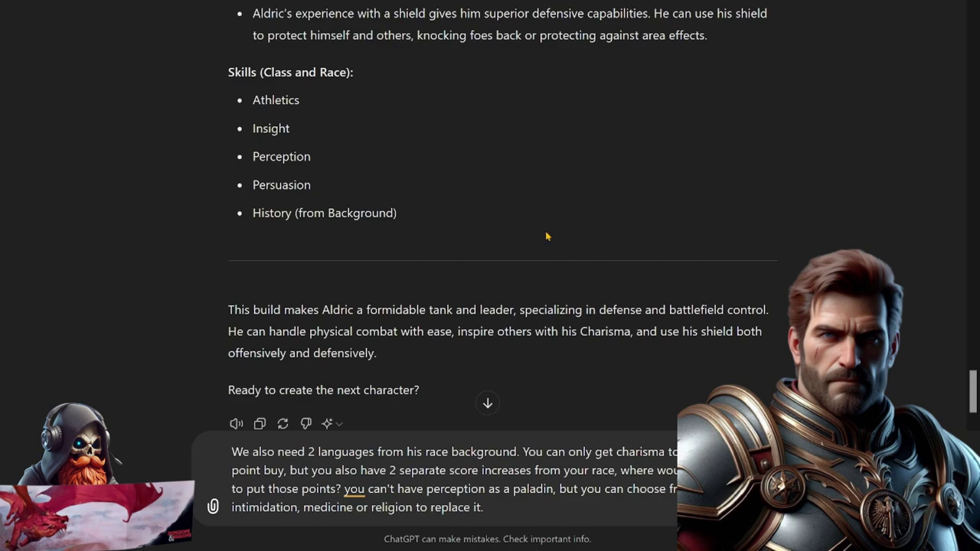
pyautogui.scroll(-1, 544, 234)
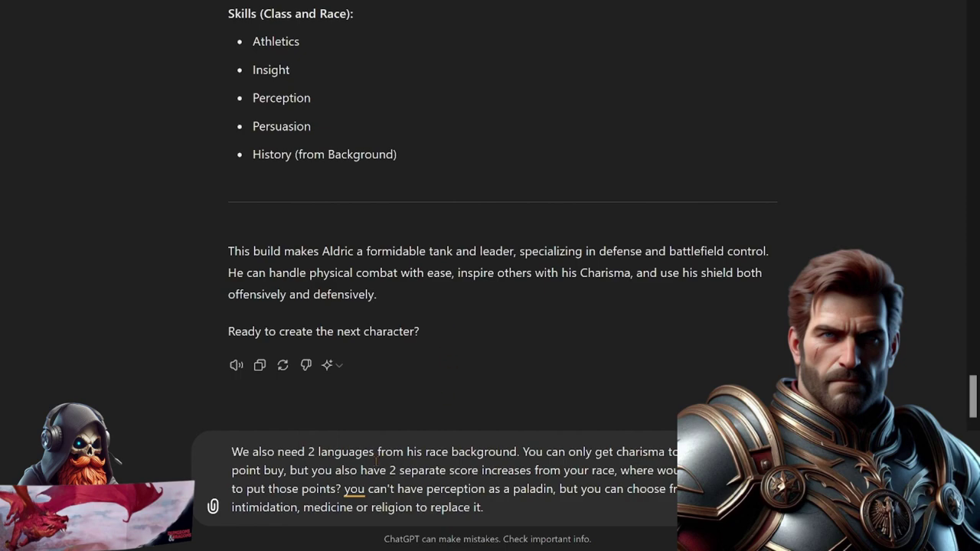
pyautogui.click(451, 452)
pyautogui.write('and')
pyautogui.press('Return')
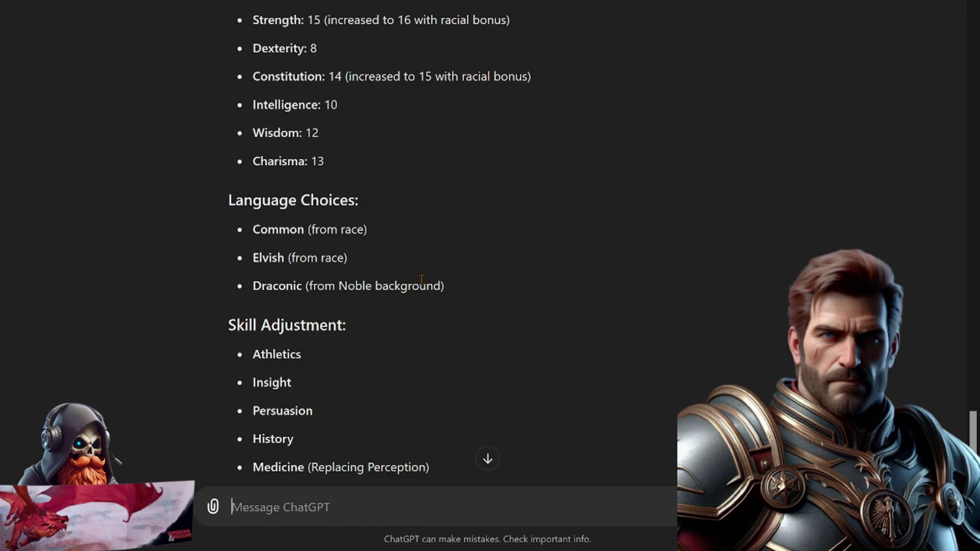
pyautogui.scroll(-1, 421, 280)
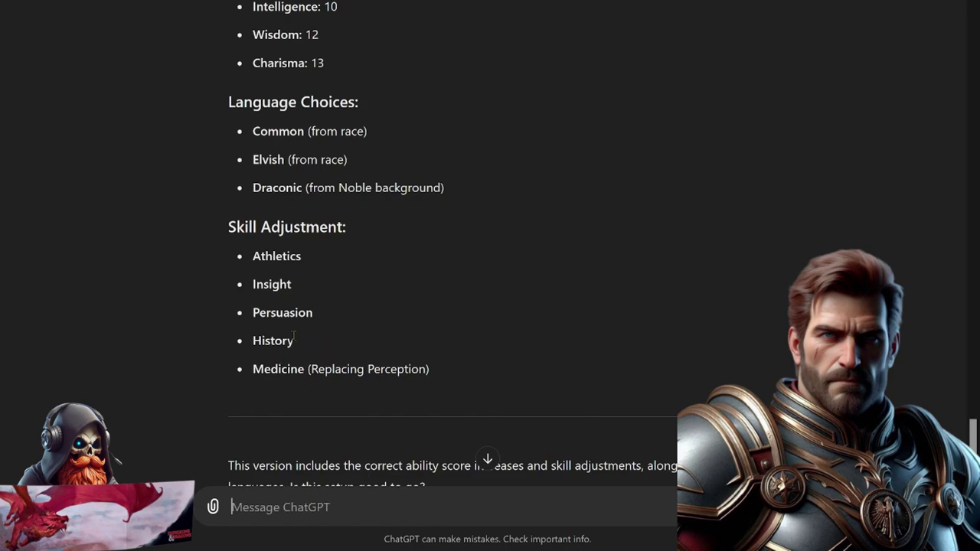
pyautogui.scroll(-1, 313, 319)
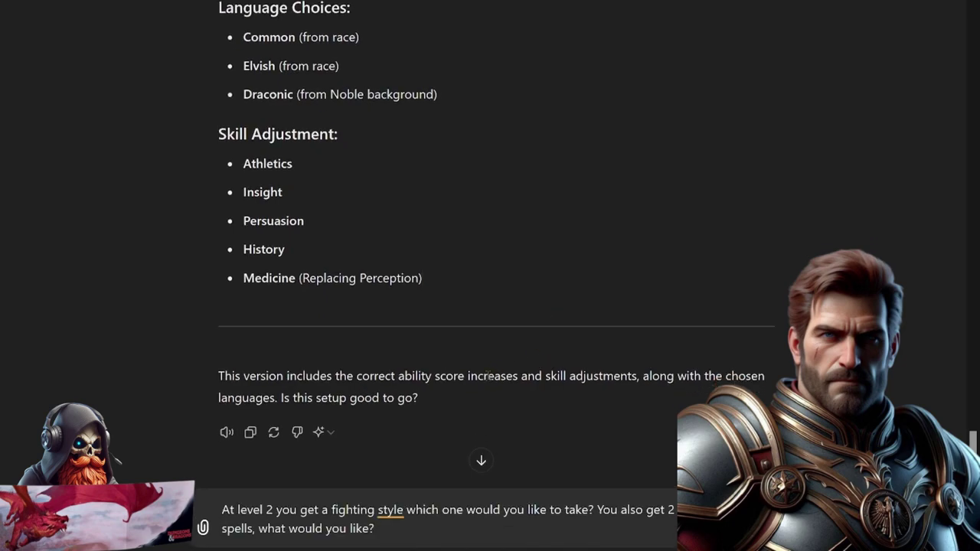
# Ask for Aldric's level 2 fighting style and spells, then report his level 3 Oath of the Crown subclass.
pyautogui.scroll(-1, 488, 376)
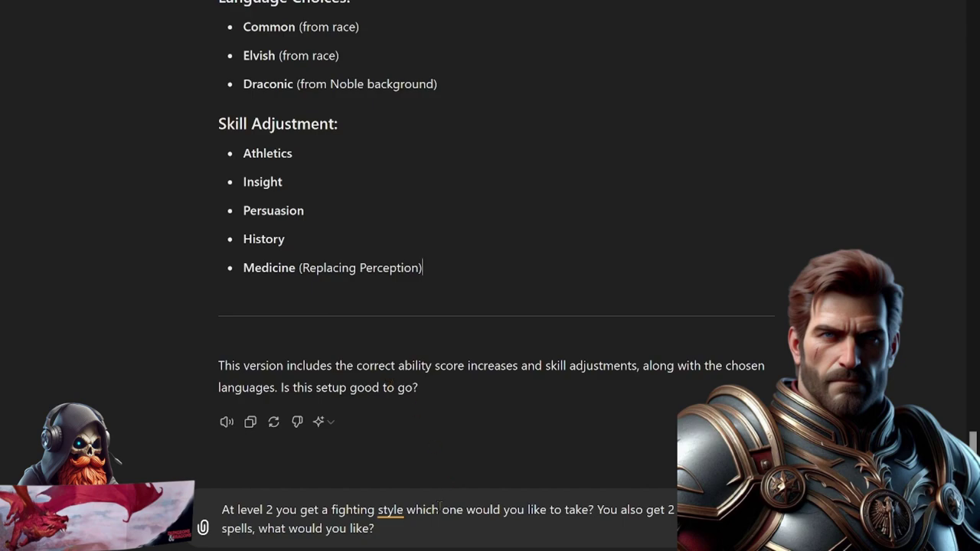
pyautogui.click(428, 531)
pyautogui.press('Return')
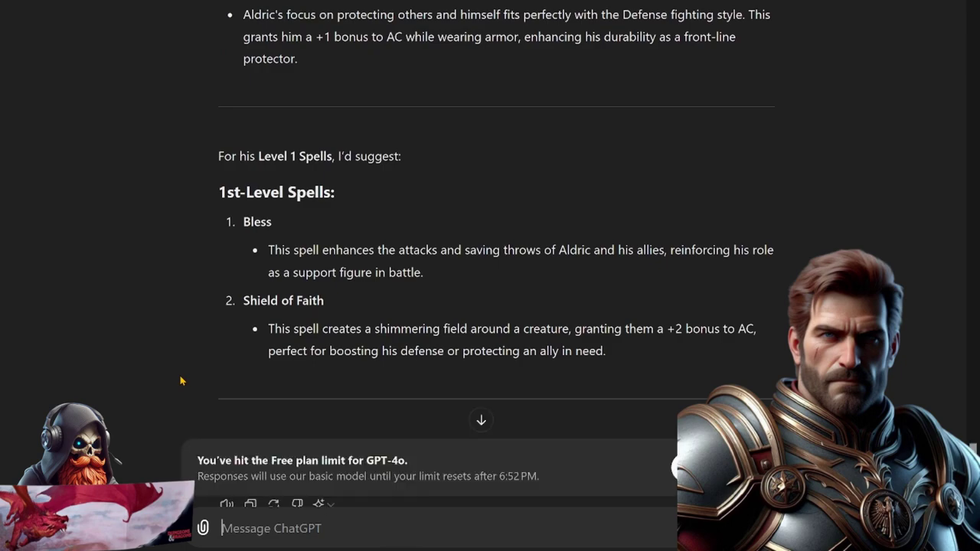
pyautogui.scroll(-2, 181, 380)
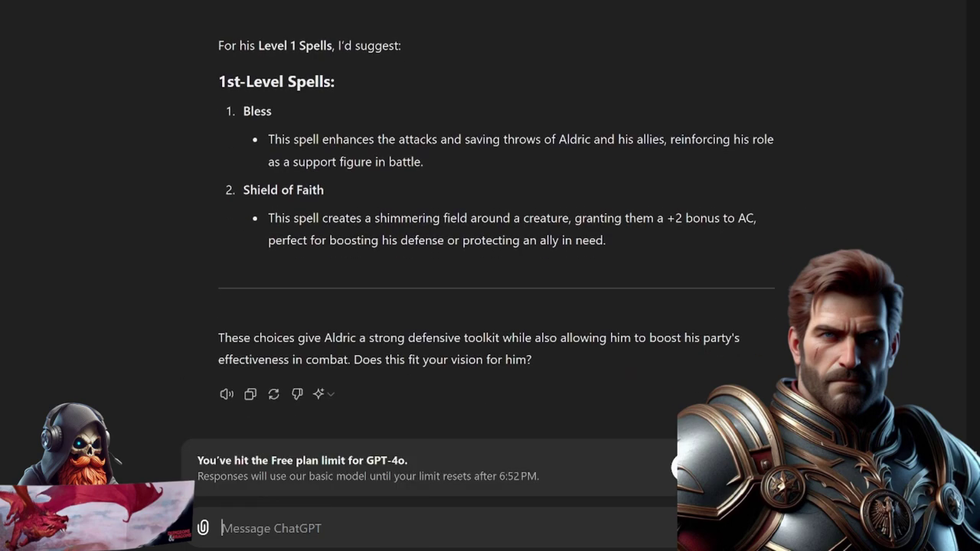
pyautogui.write("Now at level three, you've taken your Oath of the Crown Subclass.")
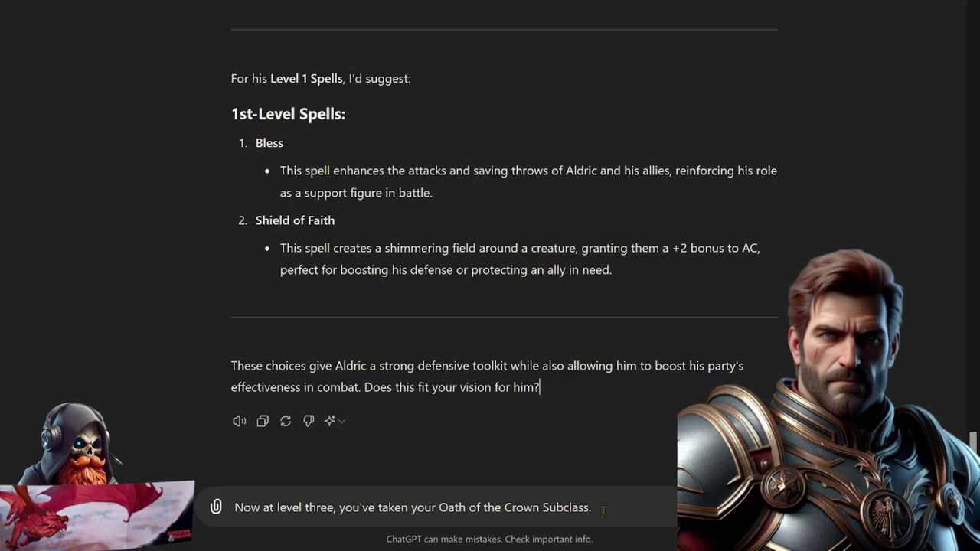
pyautogui.press('Return')
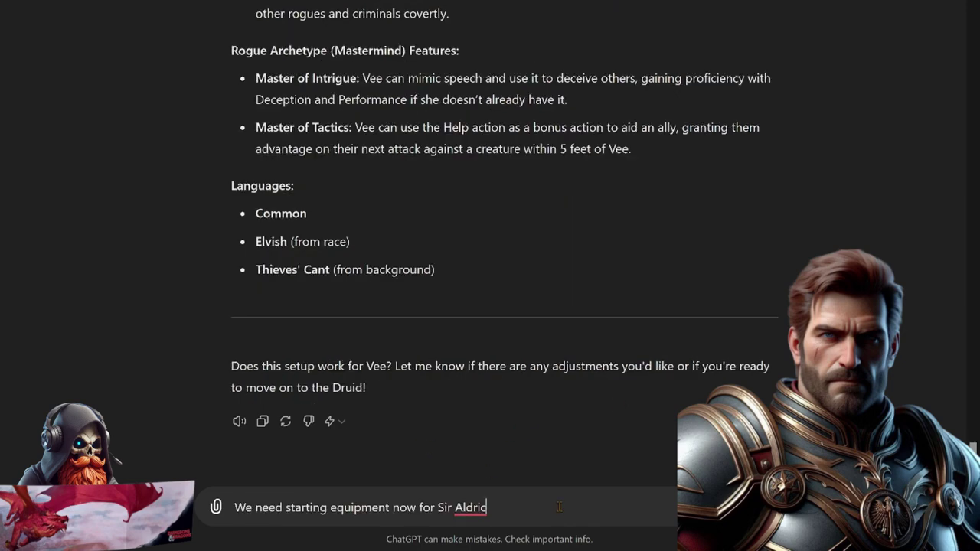
# Get Aldric's revised equipment (chain mail, five javelins, shield, longsword, Priest's Pack) and view his D&D Beyond sheet.
pyautogui.press('Return')
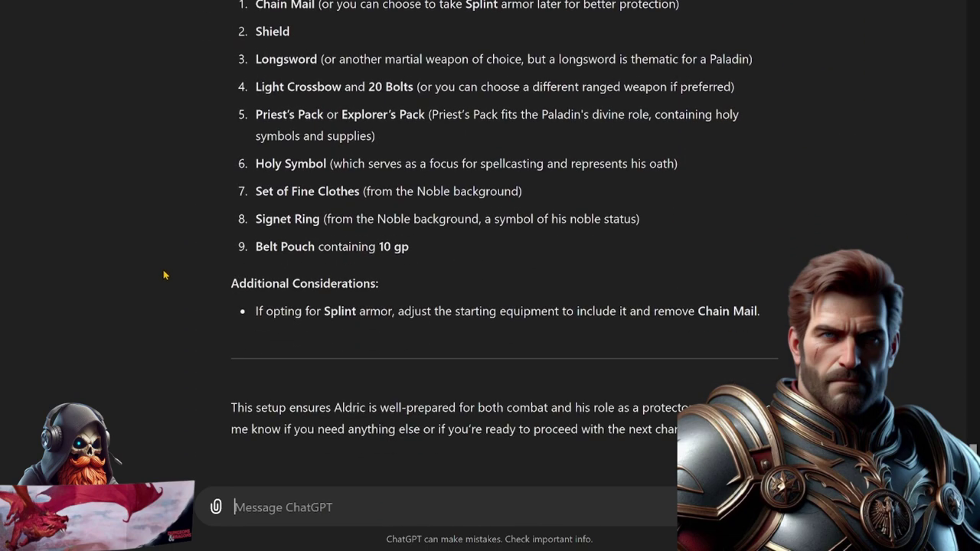
pyautogui.scroll(1, 163, 272)
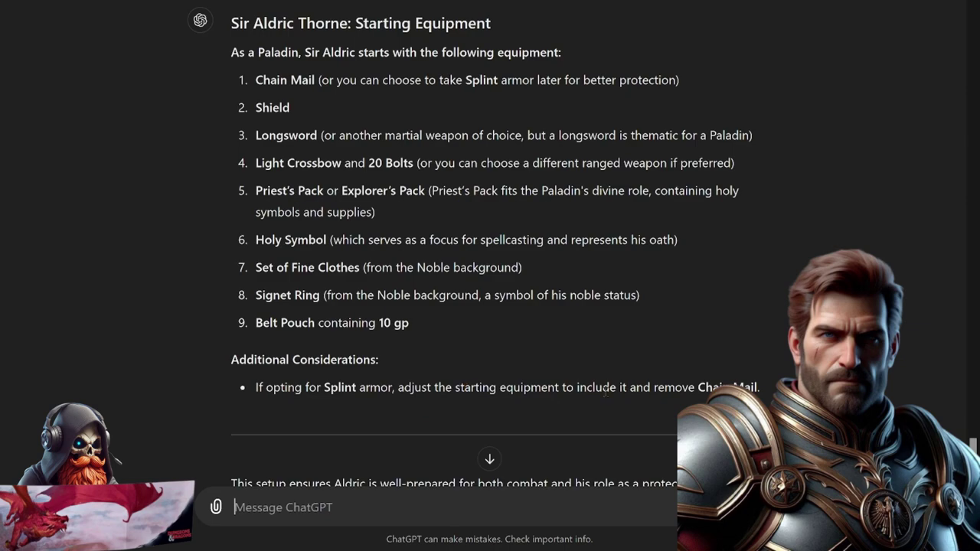
pyautogui.scroll(-2, 464, 388)
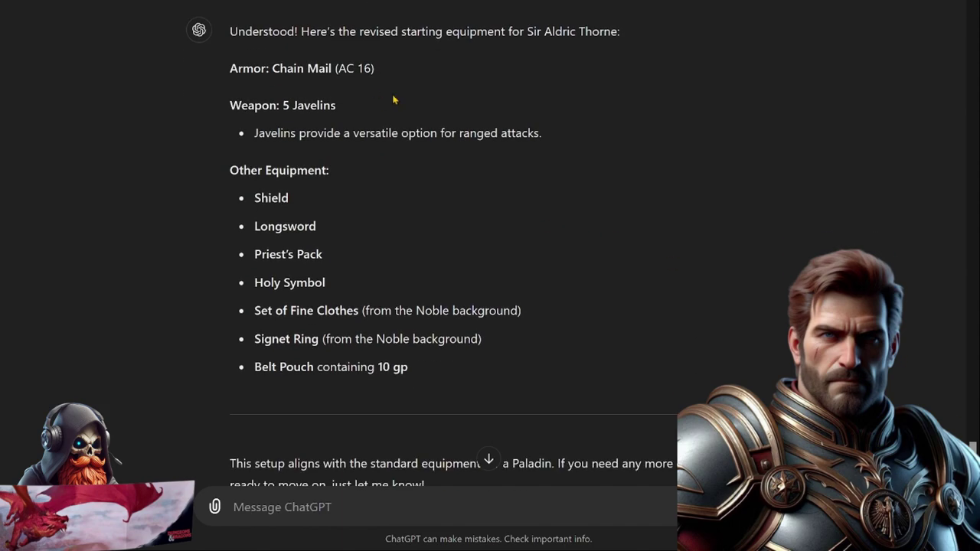
pyautogui.scroll(-2, 330, 227)
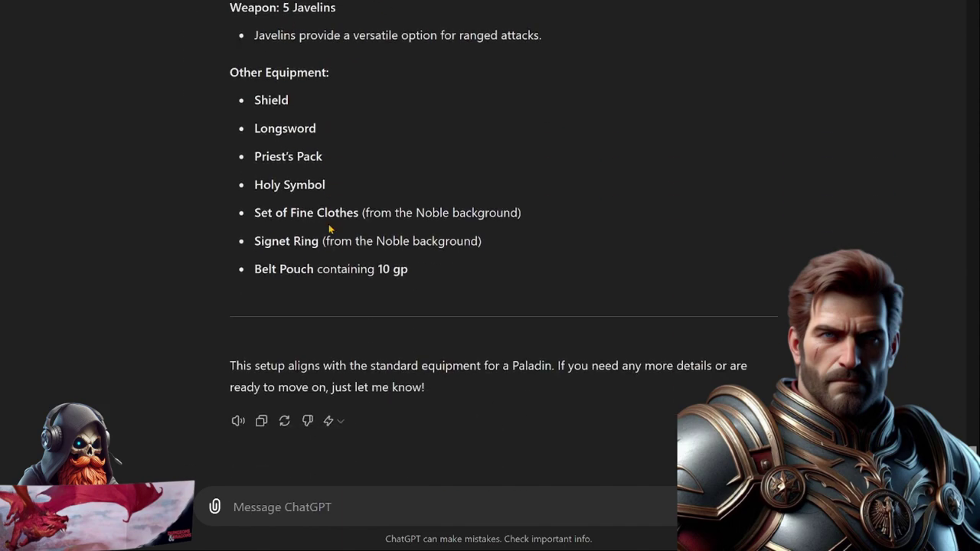
pyautogui.hotkey('alt', 'Tab')
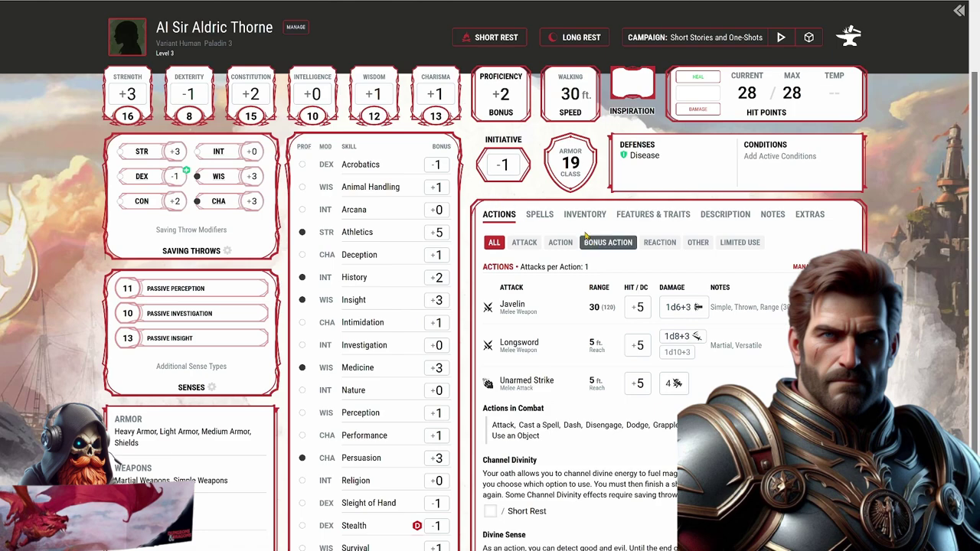
pyautogui.click(551, 215)
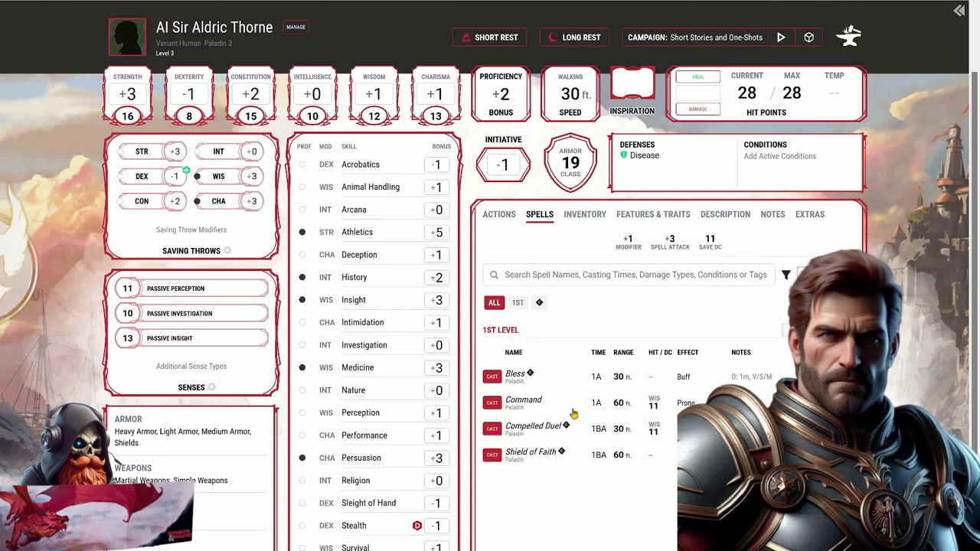
pyautogui.click(652, 216)
pyautogui.scroll(-1, 618, 354)
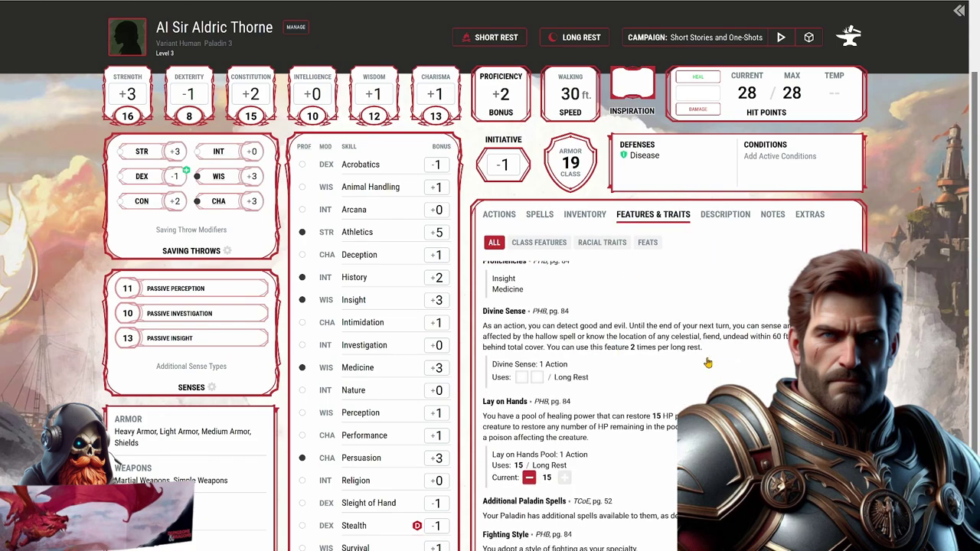
pyautogui.scroll(-1, 651, 376)
pyautogui.scroll(-3, 674, 384)
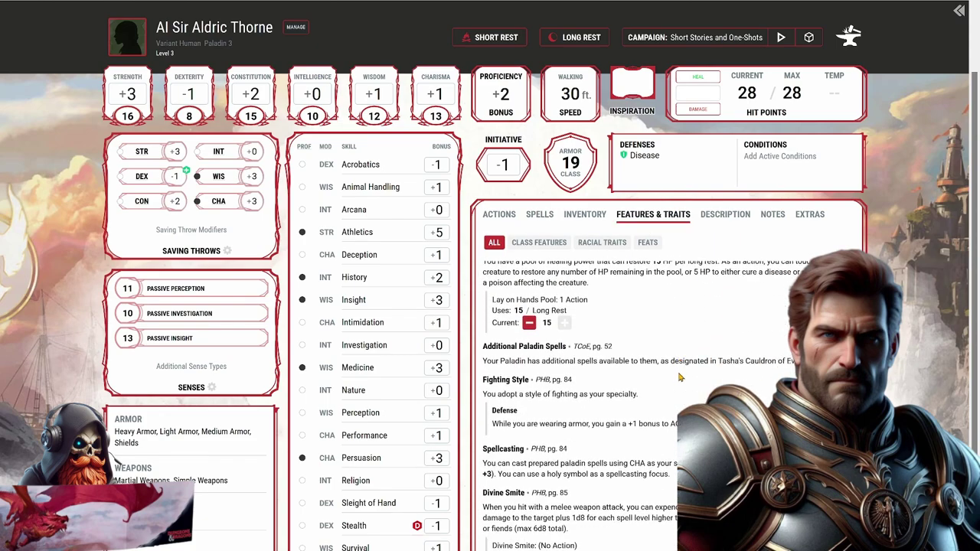
pyautogui.scroll(-1, 588, 301)
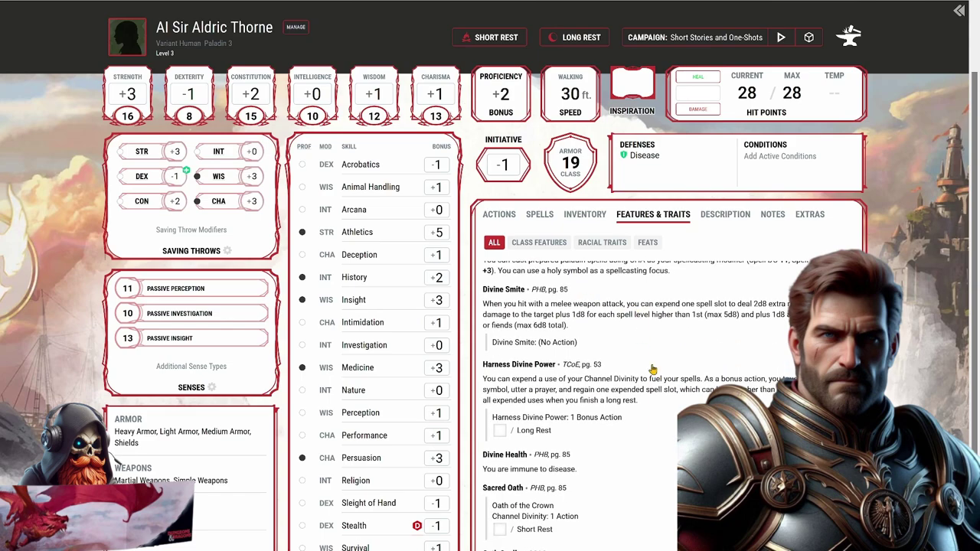
pyautogui.scroll(-3, 653, 369)
pyautogui.scroll(10, 658, 355)
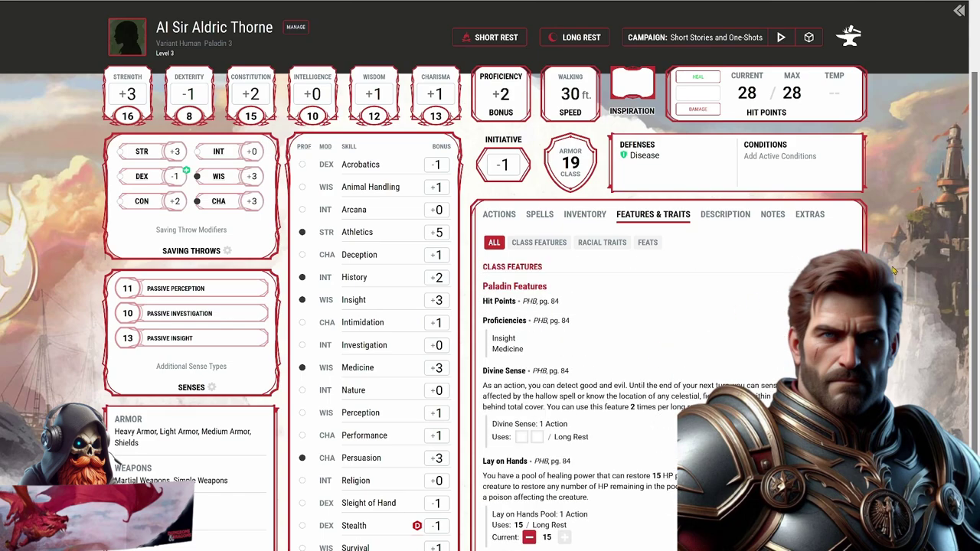
pyautogui.click(494, 217)
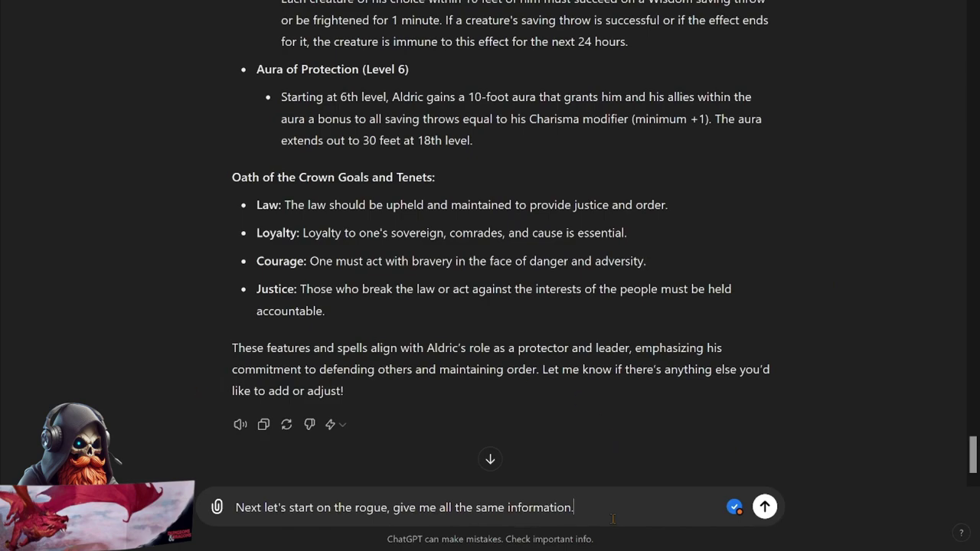
# Request rogue Verity 'Vee' Gale's full details and highlight her Dexterity-to-Intelligence score lines.
pyautogui.press('Return')
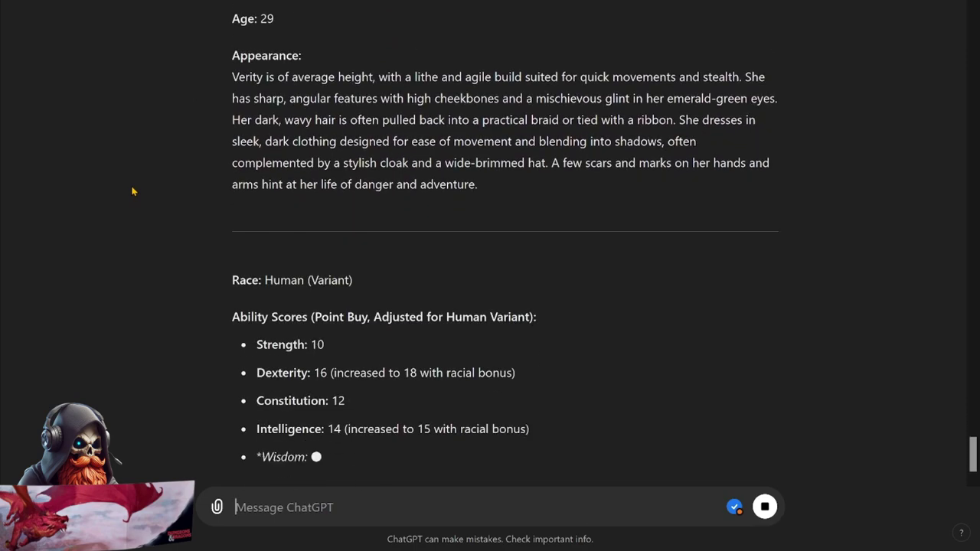
pyautogui.scroll(4, 421, 239)
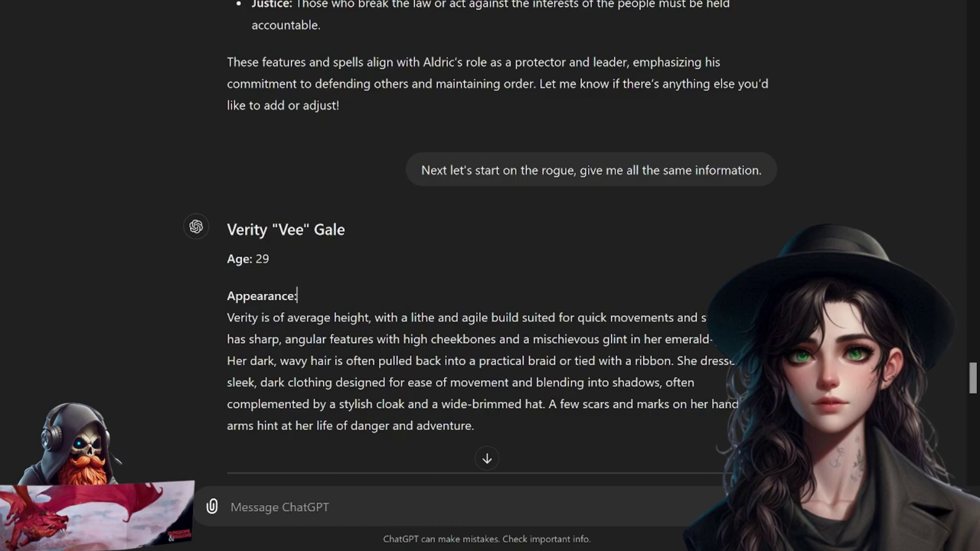
pyautogui.scroll(-6, 297, 295)
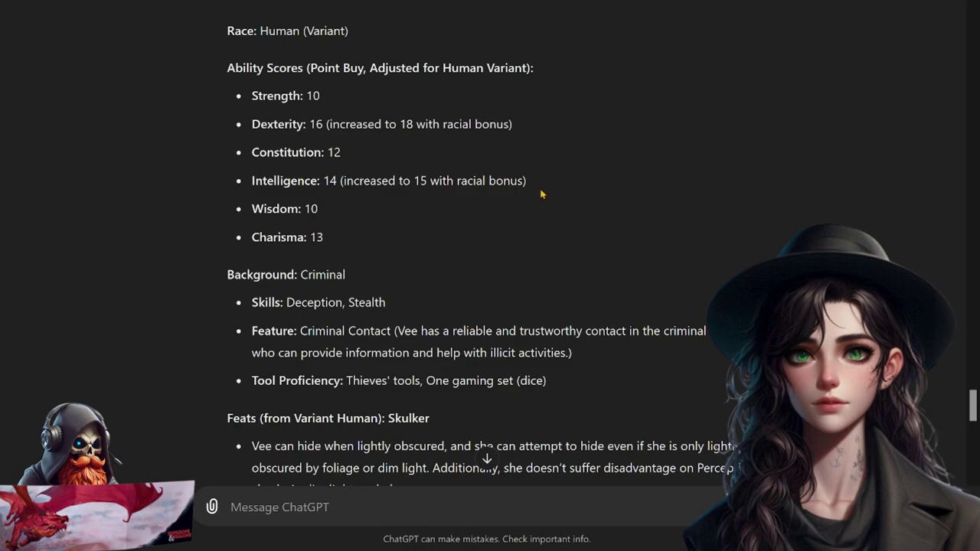
pyautogui.moveTo(538, 184); pyautogui.dragTo(371, 143)
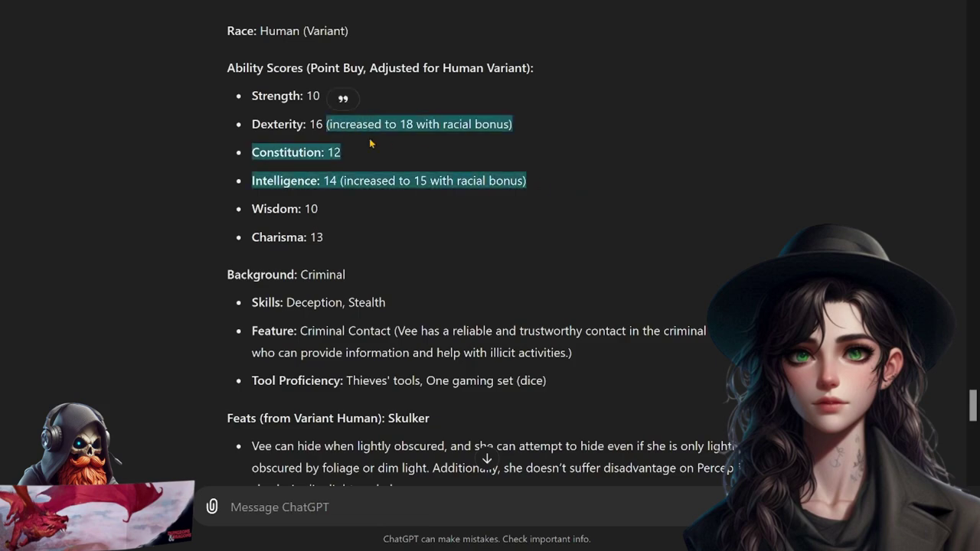
pyautogui.click(371, 143)
pyautogui.scroll(-2, 518, 212)
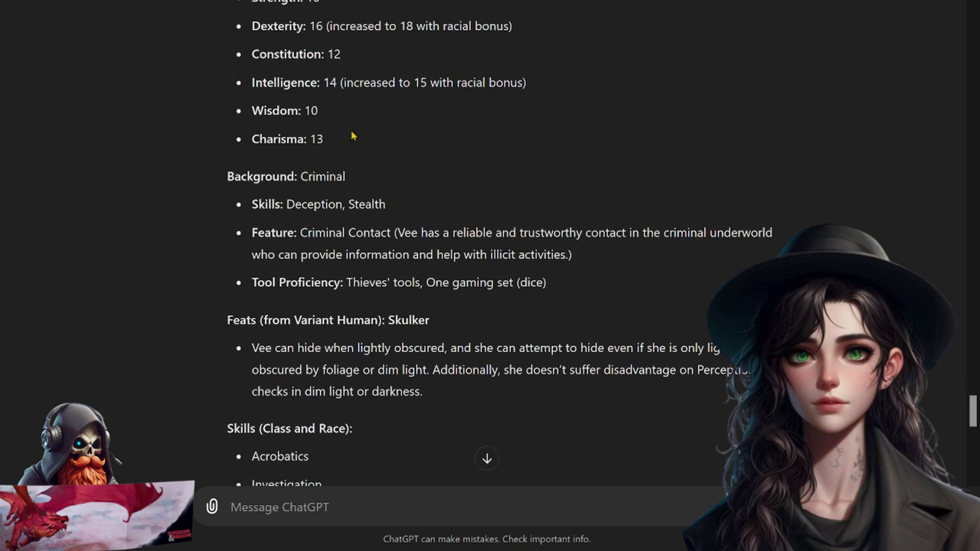
pyautogui.scroll(-2, 358, 137)
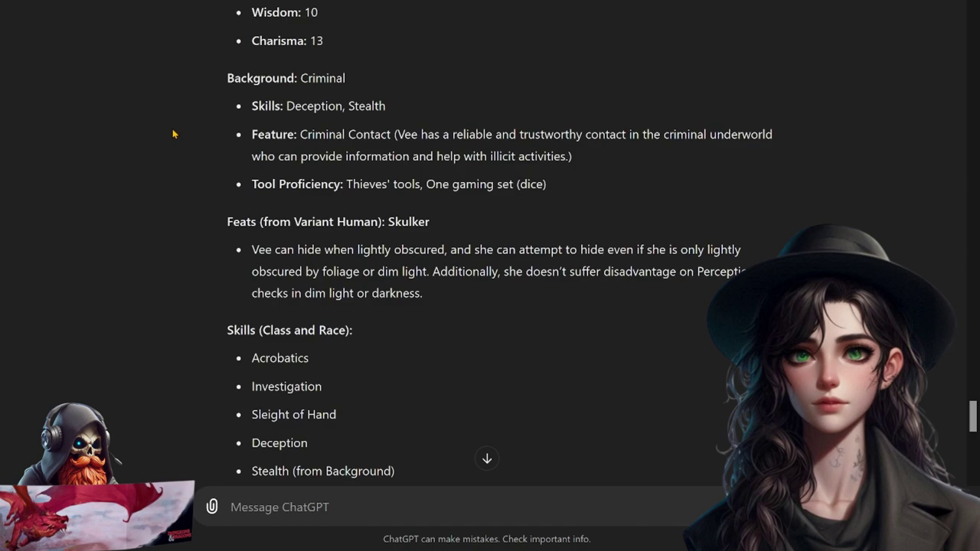
pyautogui.scroll(-3, 173, 134)
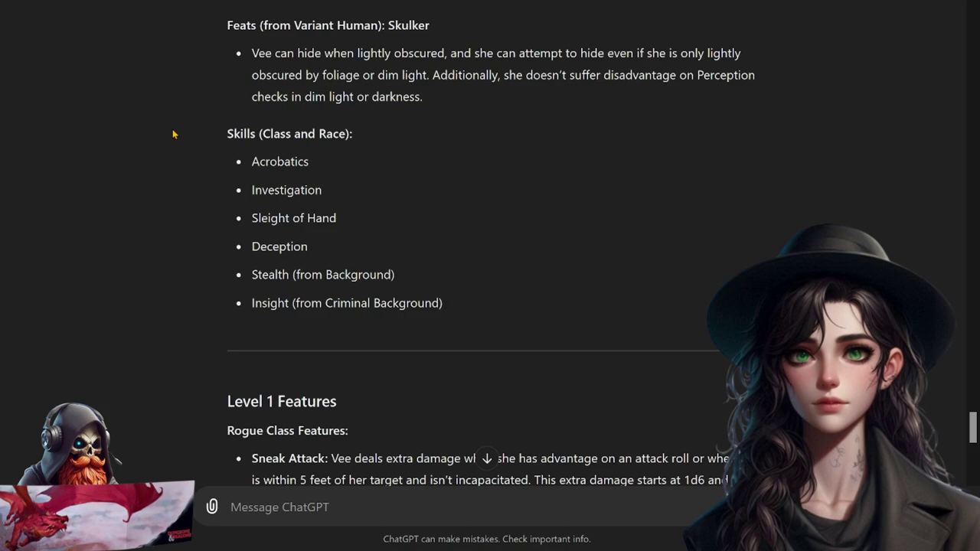
pyautogui.scroll(-5, 168, 135)
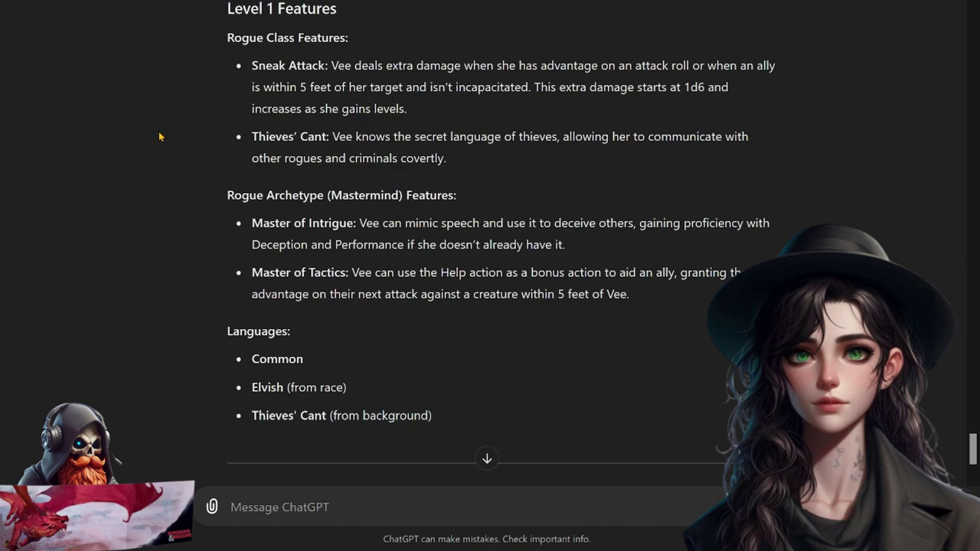
pyautogui.scroll(-1, 160, 137)
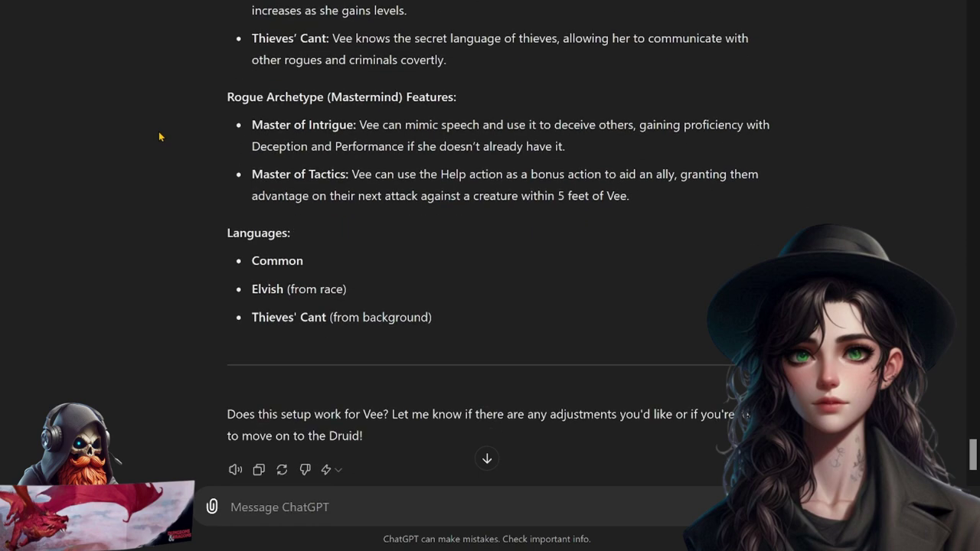
pyautogui.scroll(-1, 160, 136)
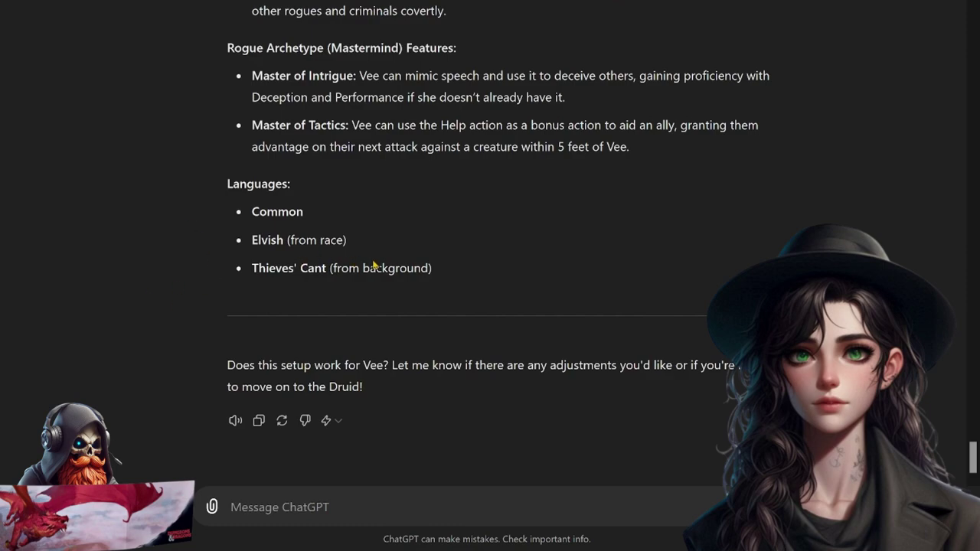
pyautogui.moveTo(431, 268); pyautogui.dragTo(275, 268)
# Review Vee's corrected scores, Sleight of Hand expertise, Disguise Kit proficiency and equipment through the 15 gp pouch.
pyautogui.click(209, 296)
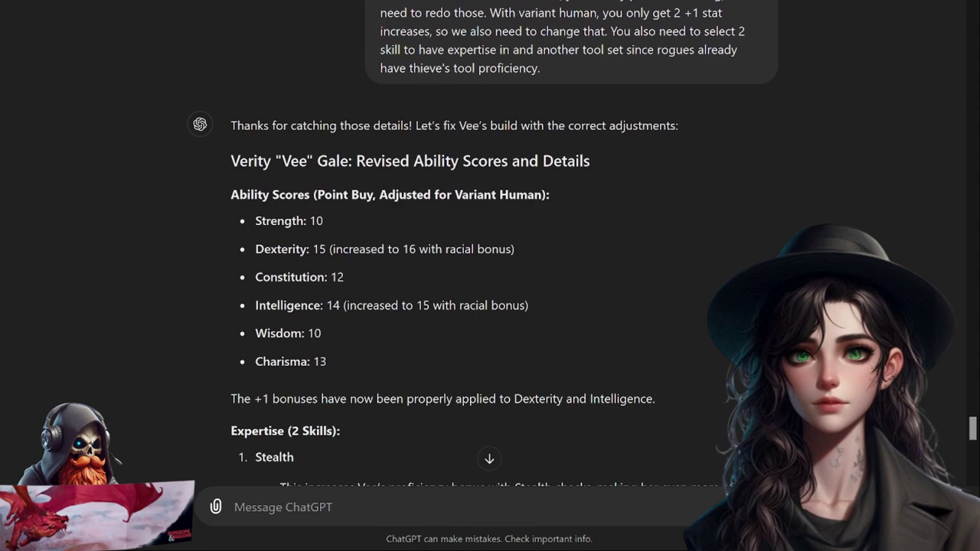
pyautogui.scroll(1, 489, 275)
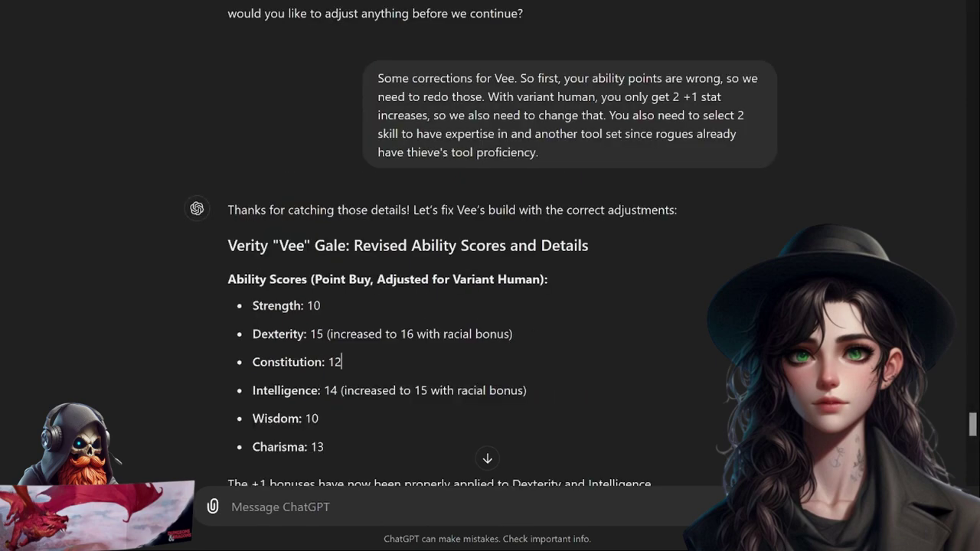
pyautogui.scroll(-1, 490, 276)
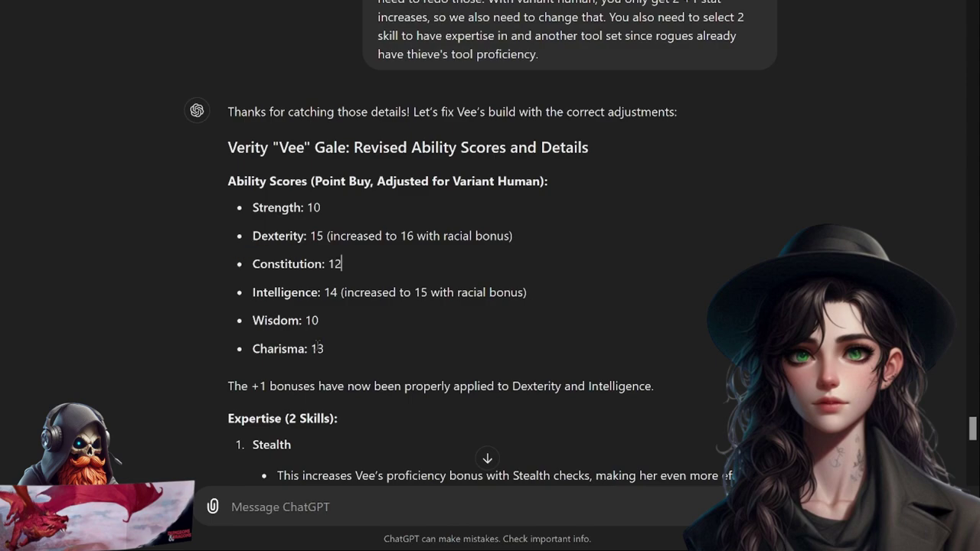
pyautogui.moveTo(335, 357); pyautogui.dragTo(309, 353)
pyautogui.click(353, 361)
pyautogui.scroll(-4, 285, 294)
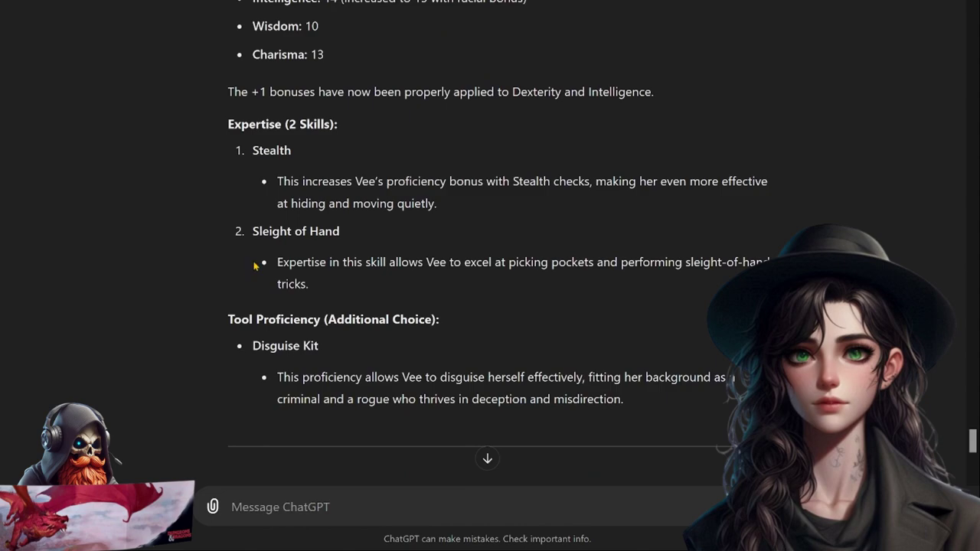
pyautogui.scroll(-3, 255, 266)
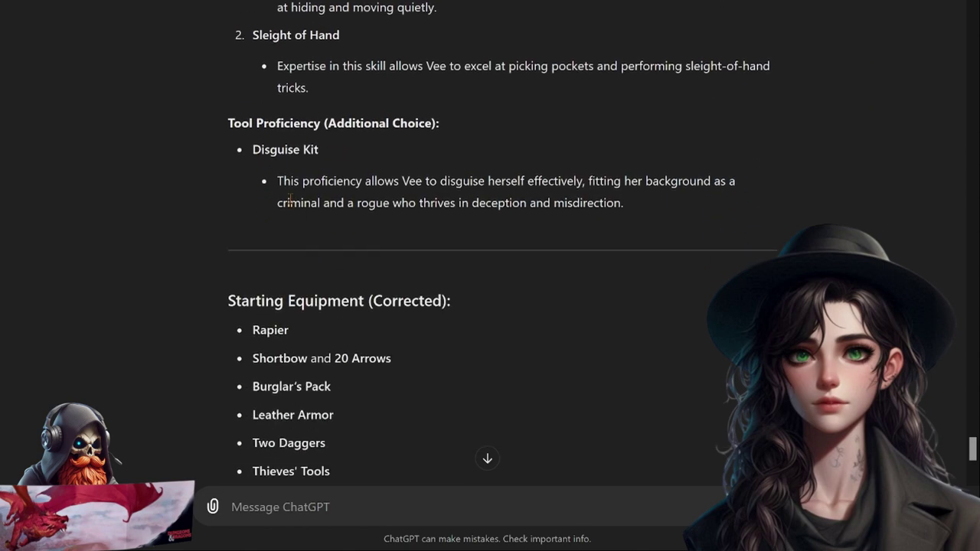
pyautogui.scroll(-4, 290, 199)
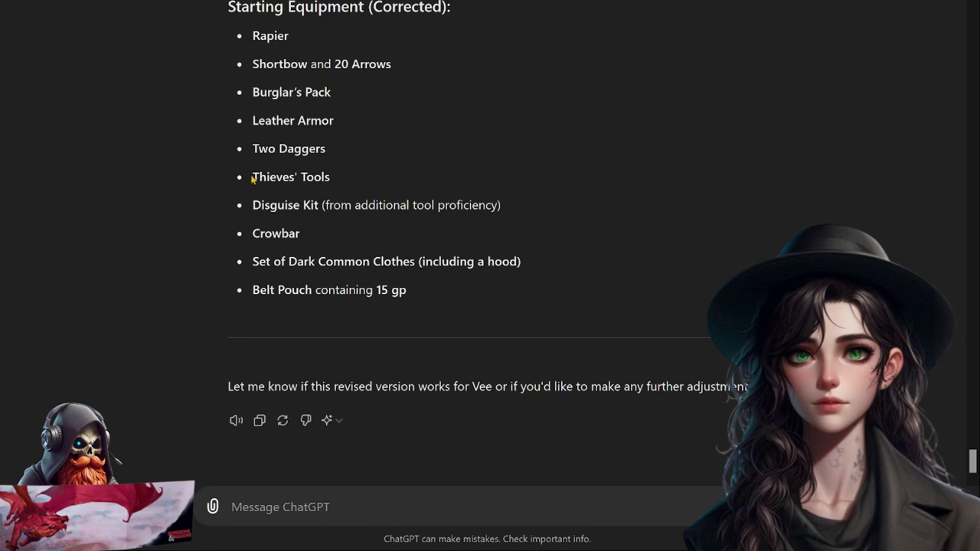
# Tell ChatGPT Vee doesn't start with a disguise kit so it updates her equipment.
pyautogui.tripleClick(273, 206)
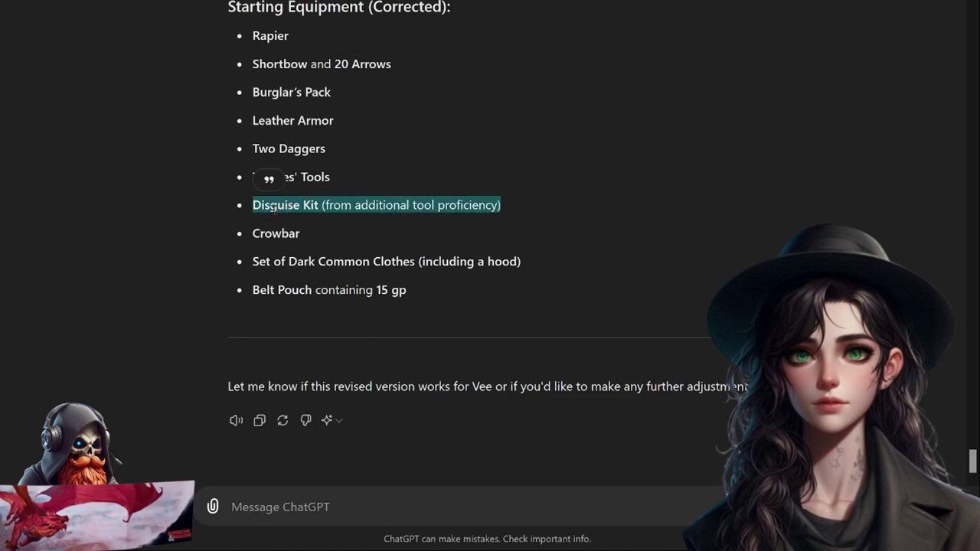
pyautogui.click(97, 243)
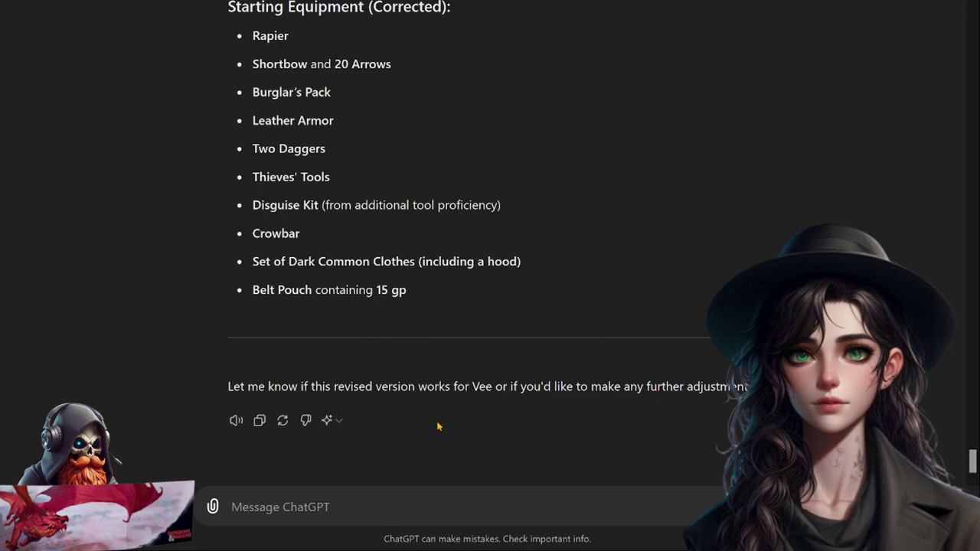
pyautogui.write('you dont start with a disguise kit so just update that')
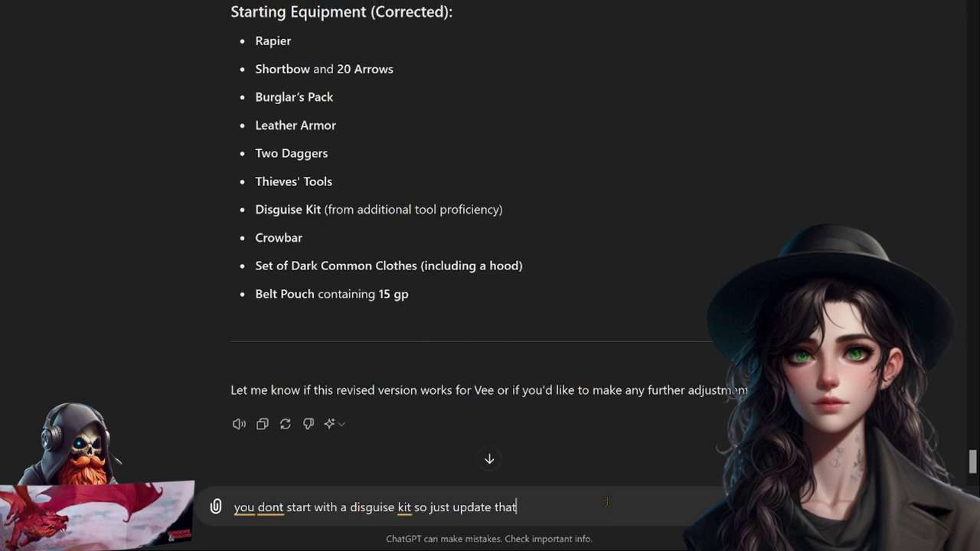
pyautogui.press('Return')
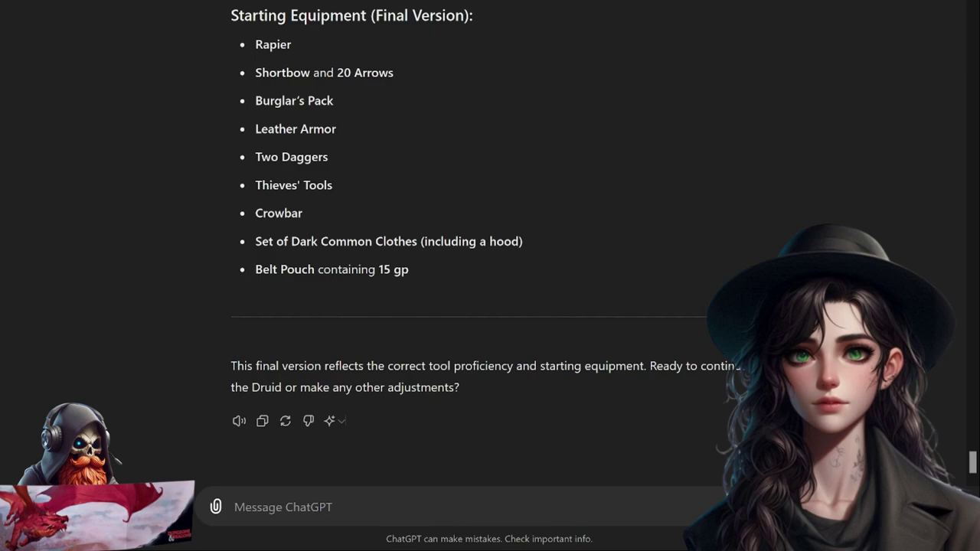
# Request Vee's levels 2 and 3 as a Mastermind rogue with another gaming set and two languages.
pyautogui.write('Need to add levels 2 and 3. Already choosing mastermind you will need another gaming set and 2 new languages')
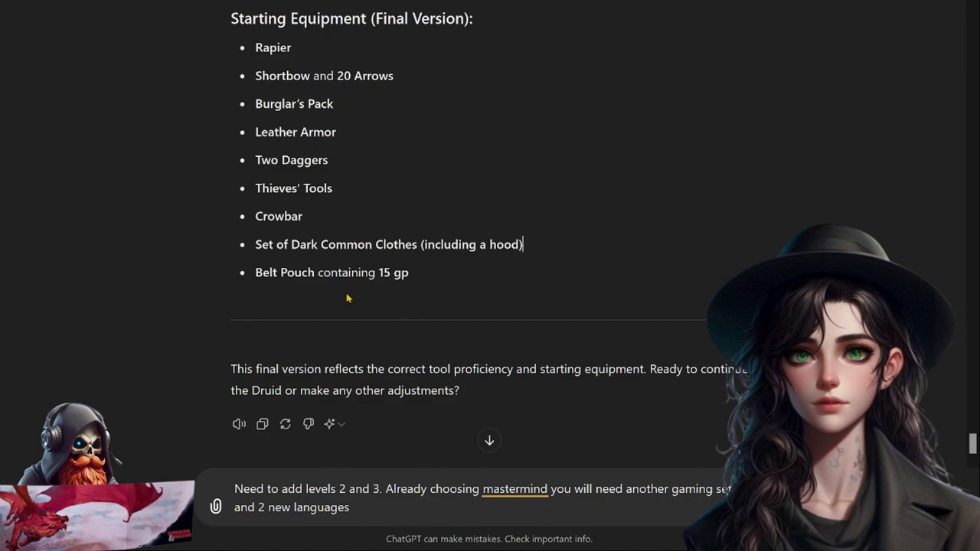
pyautogui.click(360, 507)
pyautogui.press('Return')
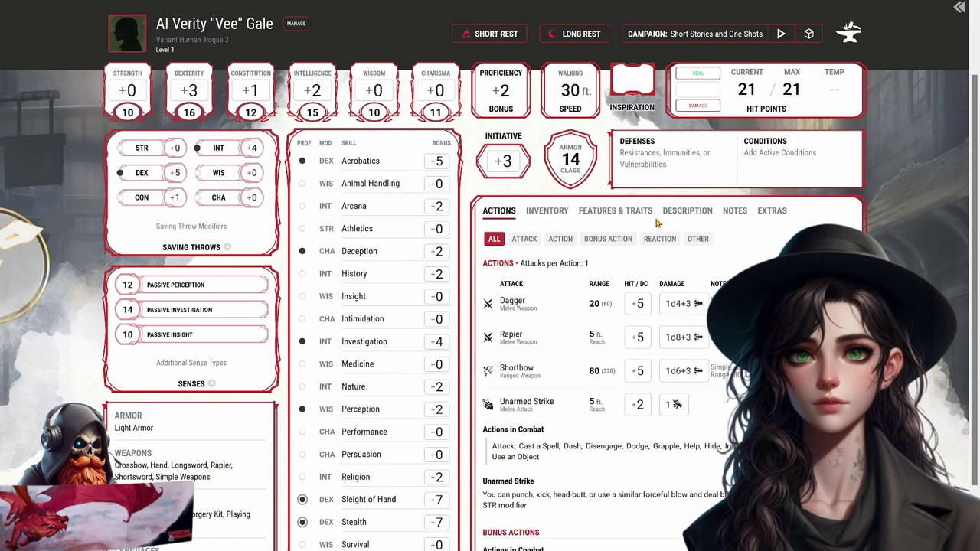
# Filter Vee's Features & Traits to Feats, showing Skulker.
pyautogui.click(632, 212)
pyautogui.click(647, 239)
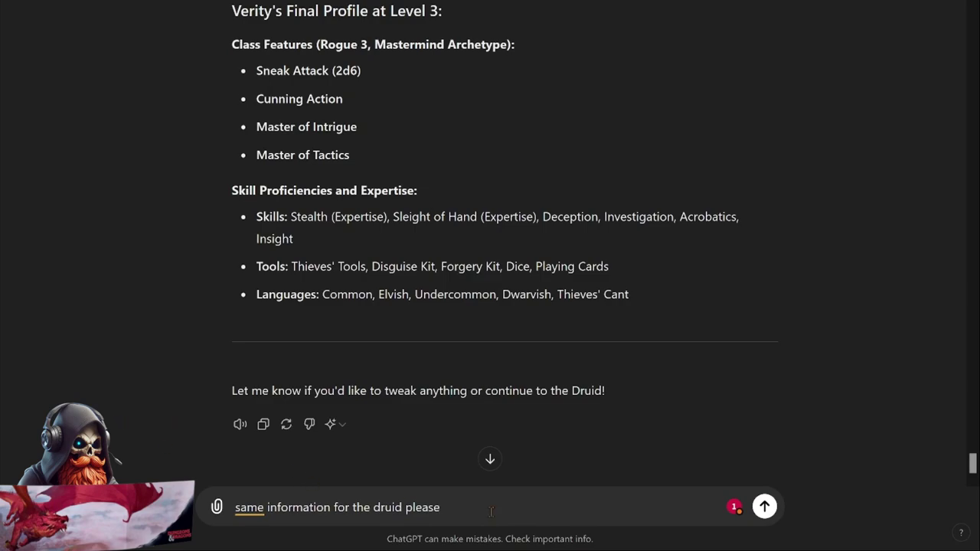
# Send the druid request and paste the name Liora Starfawn into the message box.
pyautogui.click(501, 509)
pyautogui.press('Return')
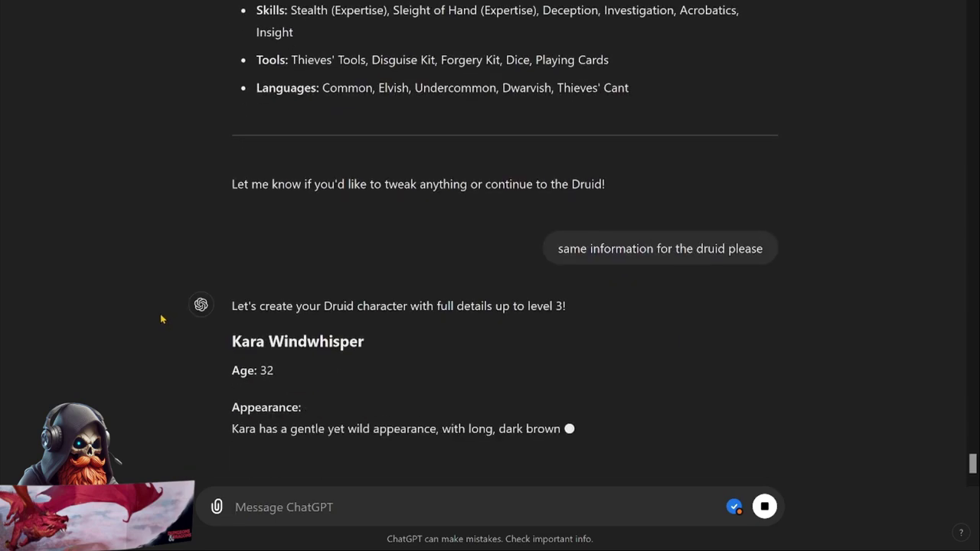
pyautogui.scroll(-4, 442, 308)
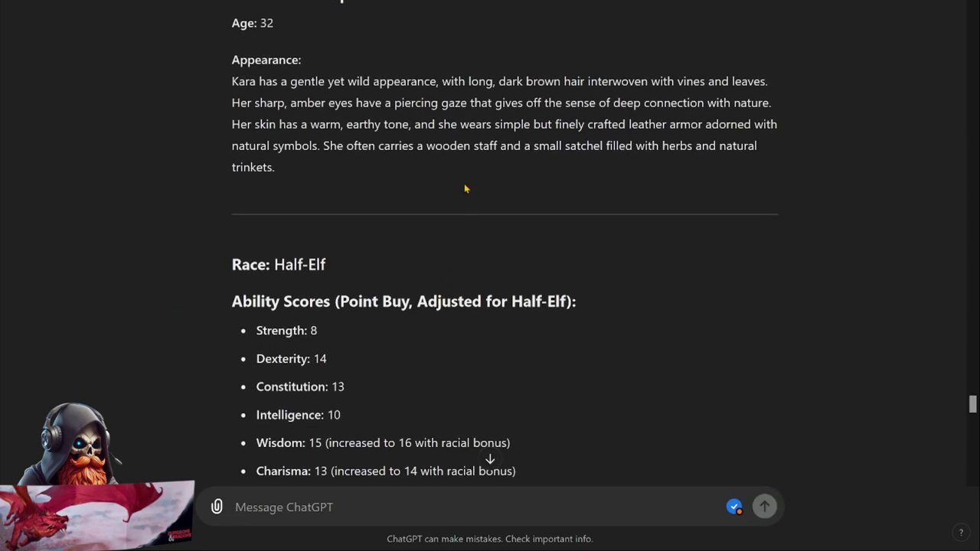
pyautogui.write('Liora Starfawn')
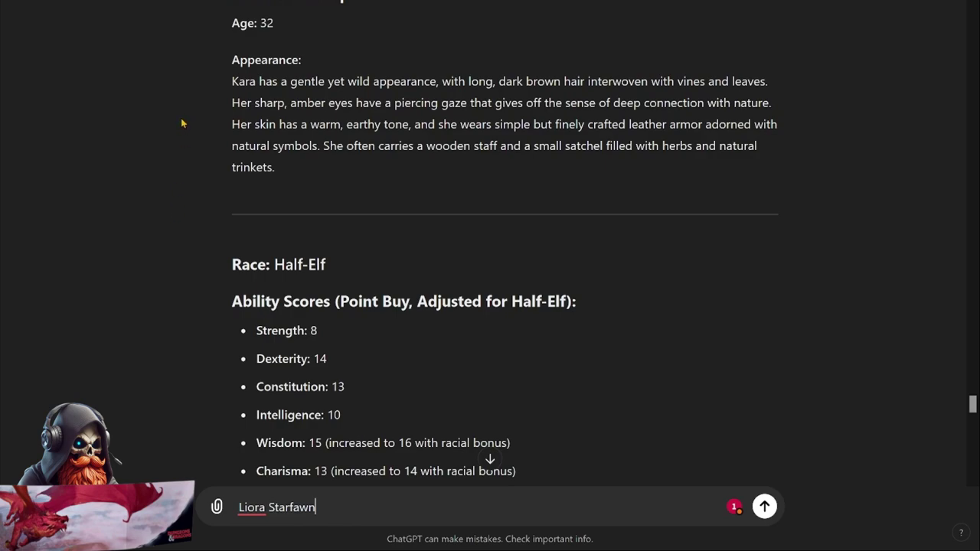
# Read the druid reply through its Hermit background feature and languages line.
pyautogui.scroll(1, 100, 215)
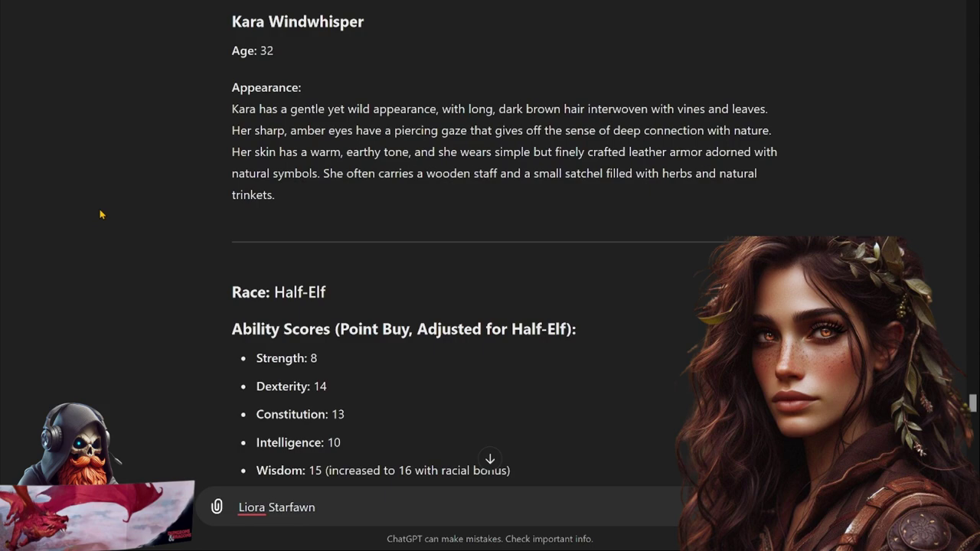
pyautogui.scroll(-4, 157, 184)
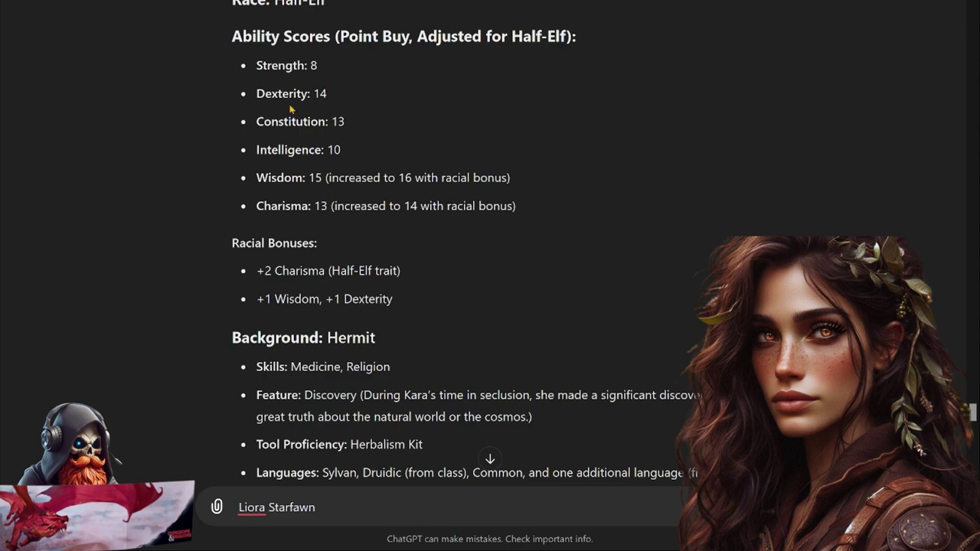
pyautogui.scroll(-2, 163, 192)
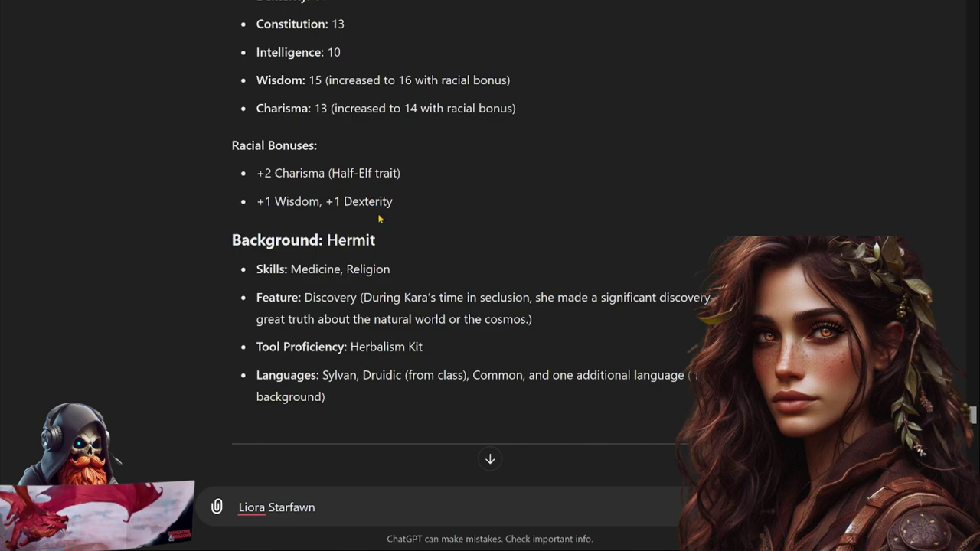
pyautogui.scroll(-1, 207, 269)
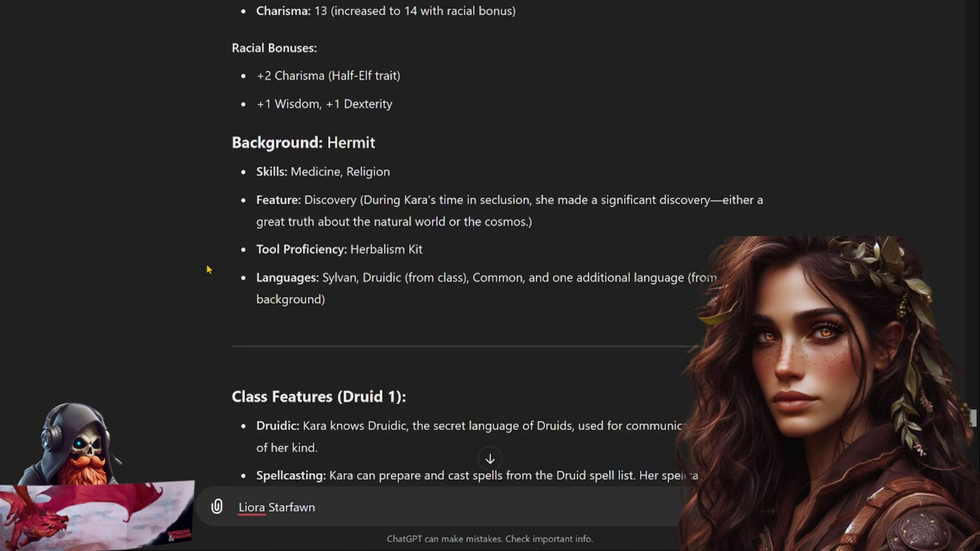
pyautogui.scroll(-1, 206, 269)
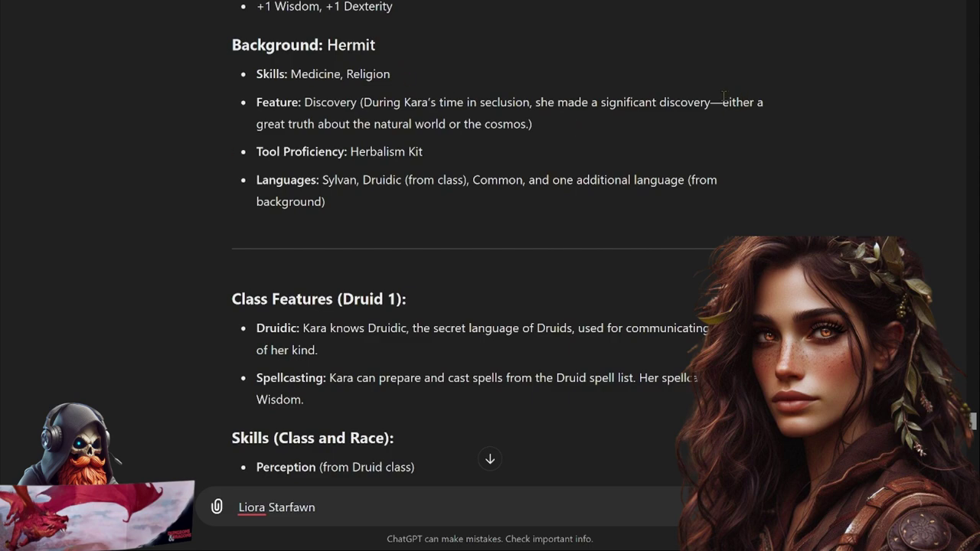
pyautogui.moveTo(722, 100); pyautogui.dragTo(755, 120)
pyautogui.click(211, 180)
pyautogui.moveTo(584, 180); pyautogui.dragTo(737, 188)
pyautogui.click(737, 188)
# Continue past the Primordial language entry to the Final Profile at Level 3 summary.
pyautogui.scroll(-3, 526, 259)
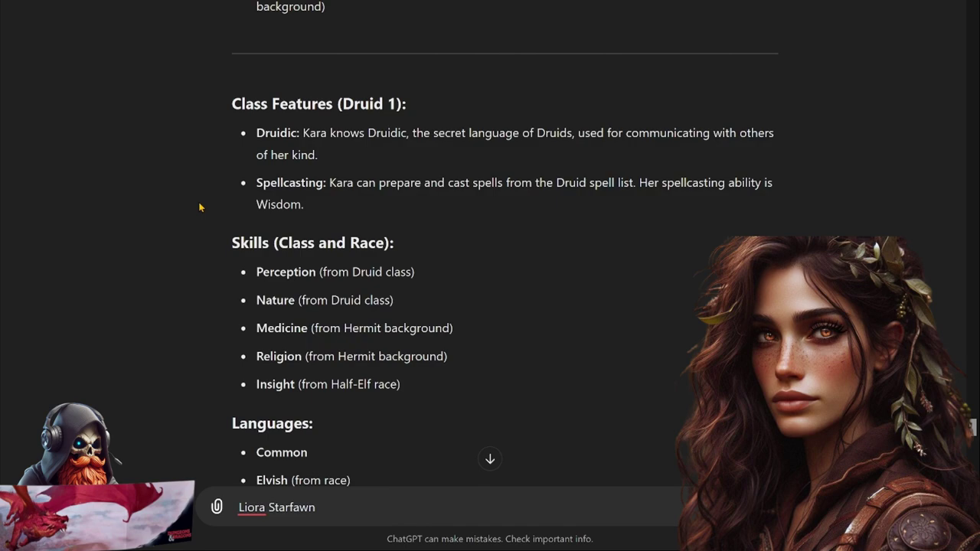
pyautogui.scroll(-2, 199, 207)
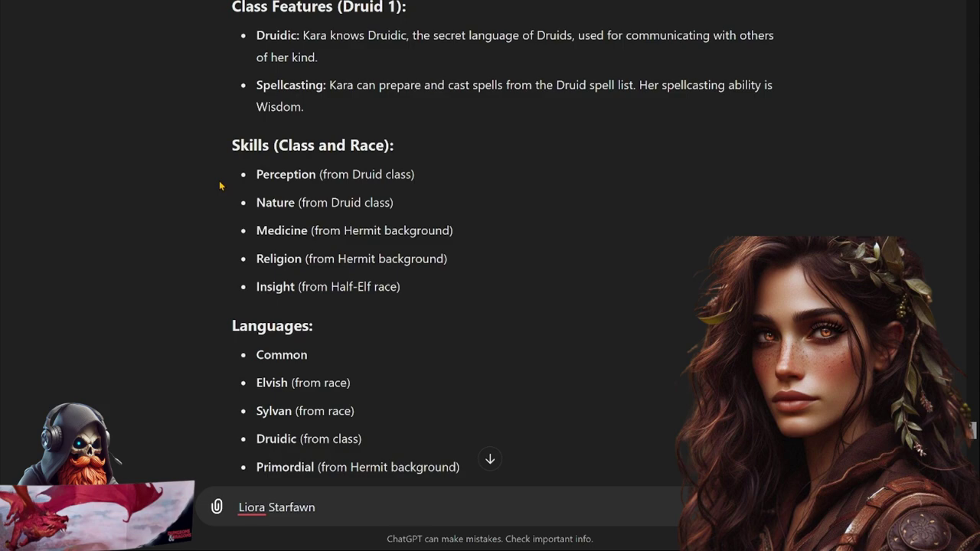
pyautogui.scroll(-4, 220, 186)
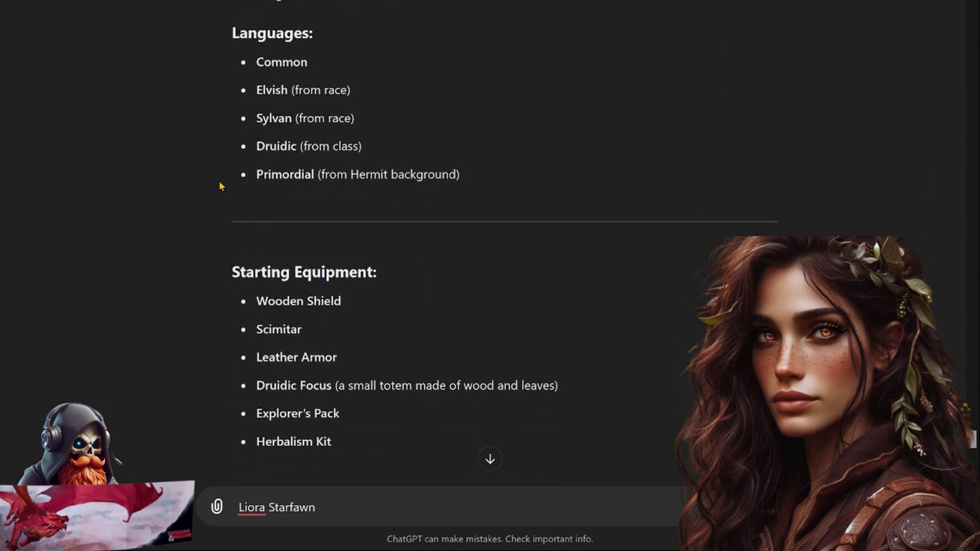
pyautogui.moveTo(271, 175); pyautogui.dragTo(314, 174)
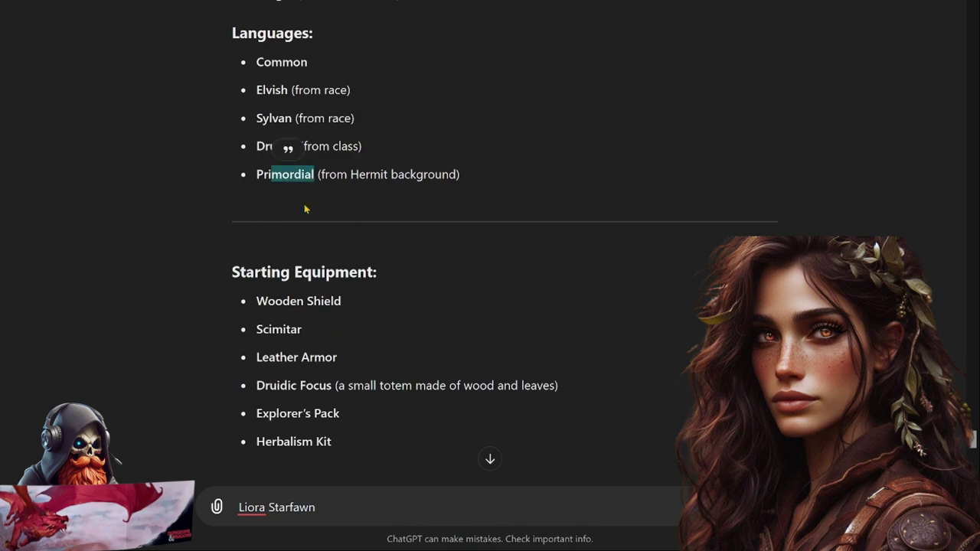
pyautogui.click(162, 224)
pyautogui.scroll(-3, 163, 218)
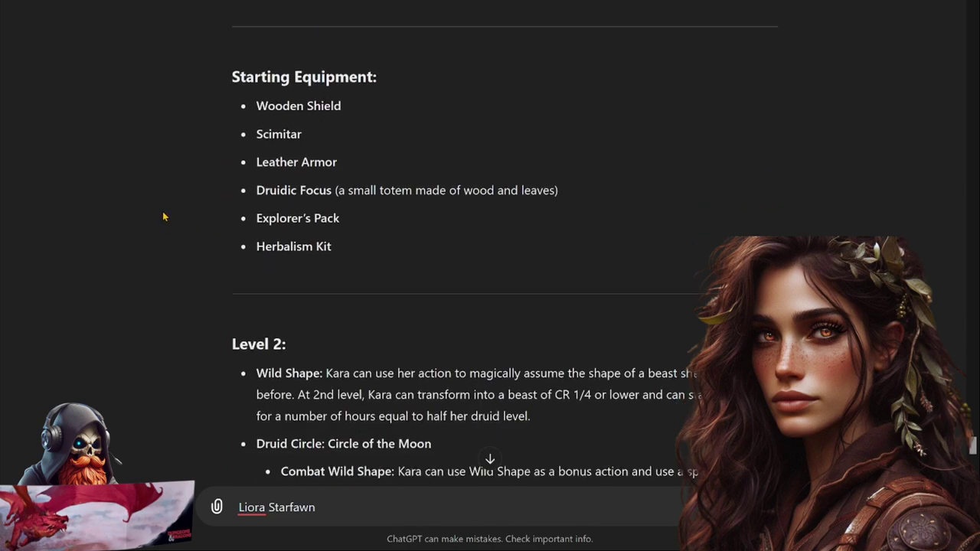
pyautogui.scroll(-3, 174, 197)
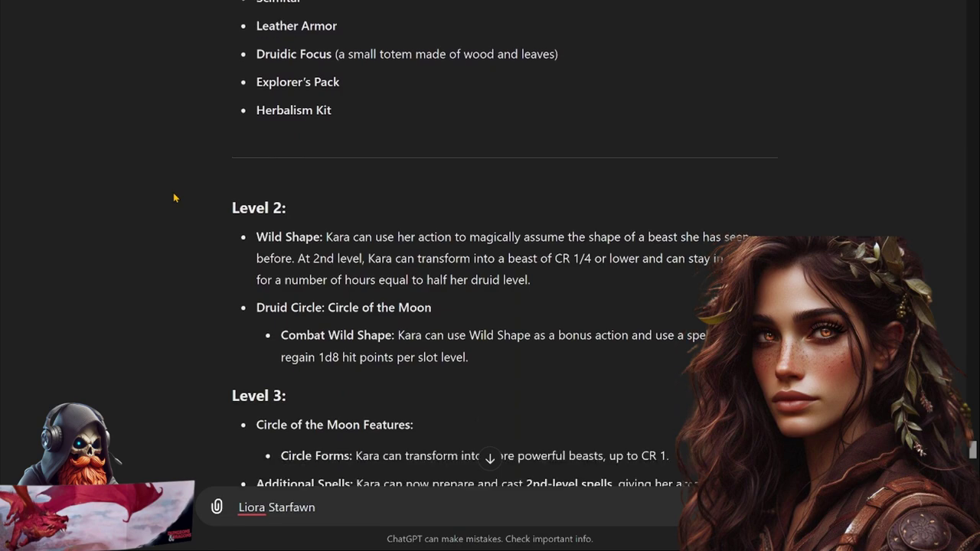
pyautogui.scroll(-3, 173, 198)
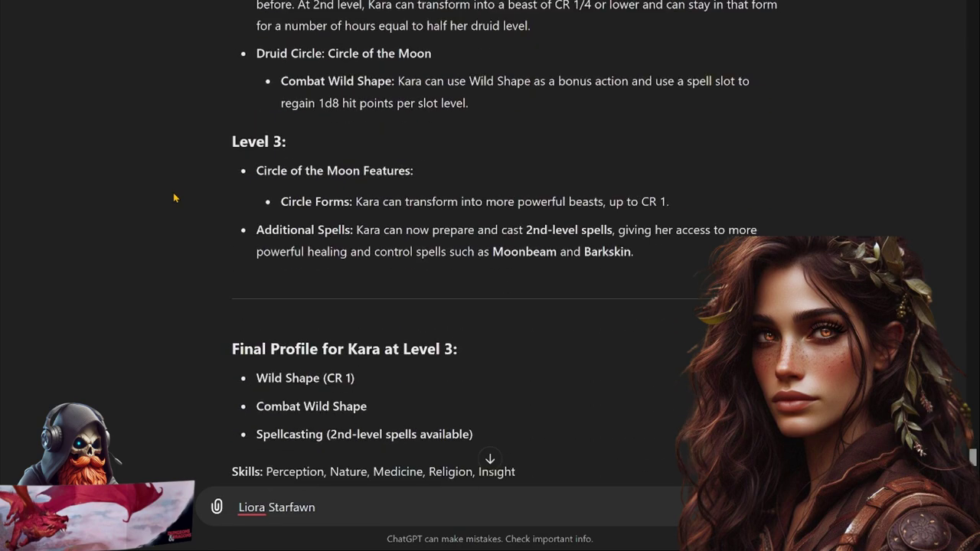
pyautogui.scroll(-3, 173, 197)
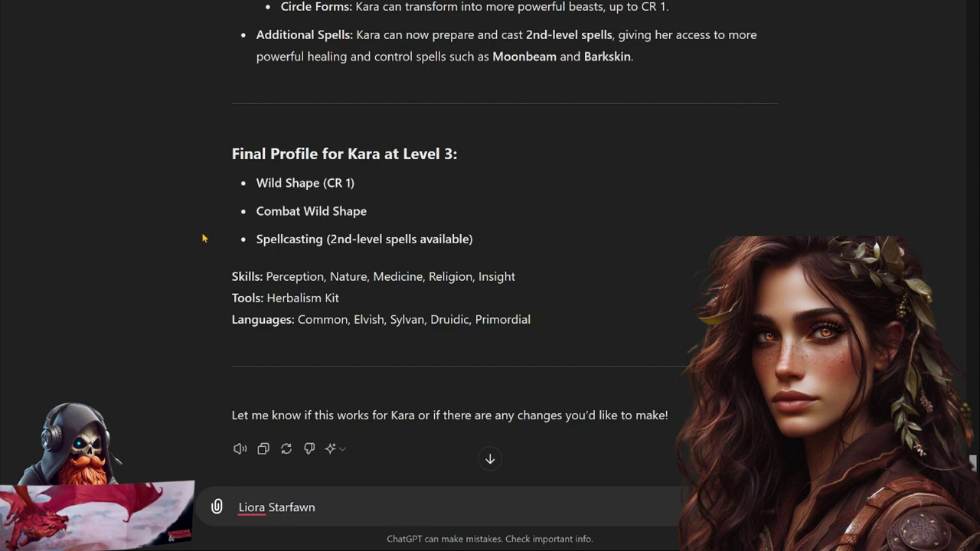
pyautogui.scroll(-1, 257, 295)
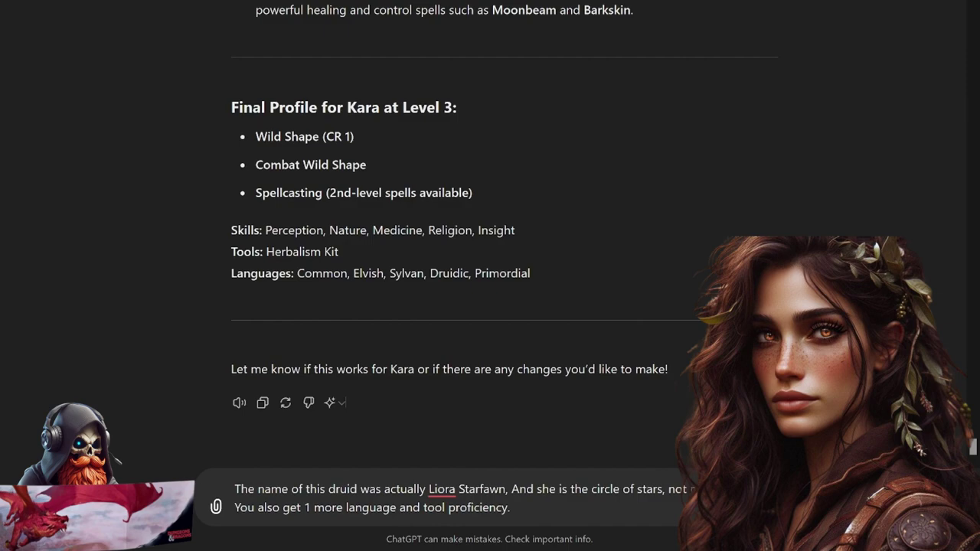
# Send the correction making Liora a Circle of Stars druid with Celestial and Calligrapher's Supplies.
pyautogui.write('druid.')
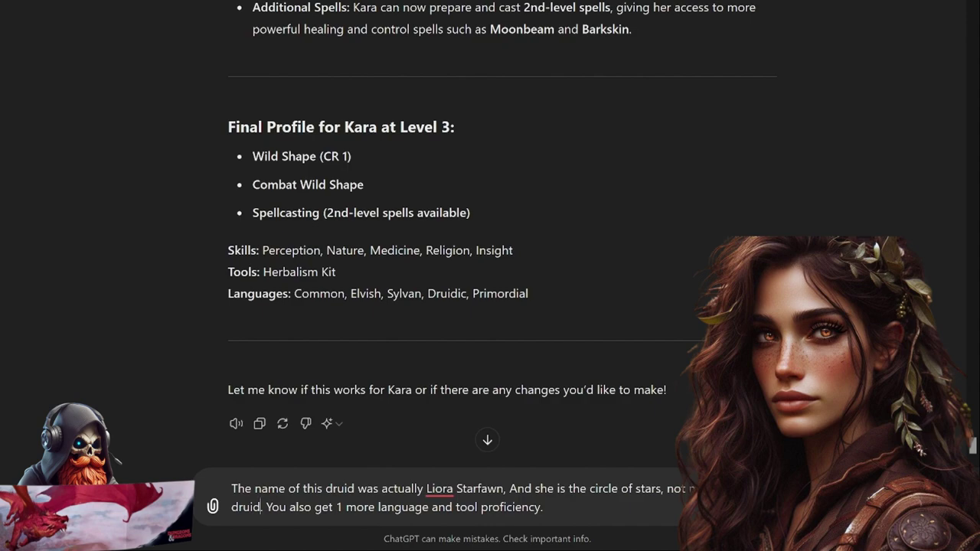
pyautogui.click(544, 506)
pyautogui.press('Return')
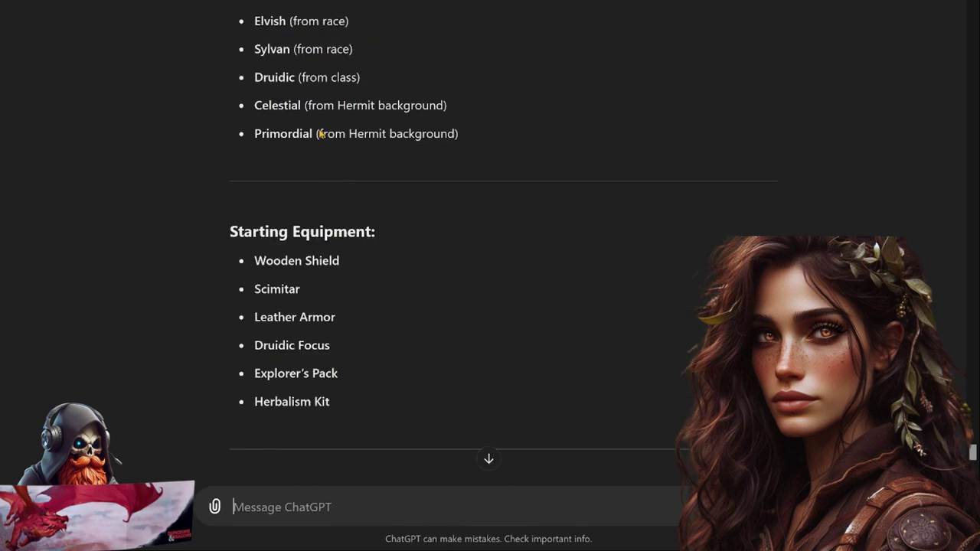
# Review the revised profile with Star Map and Starry Form, and draft a request for 2 cantrips and 6 spells.
pyautogui.scroll(3, 320, 133)
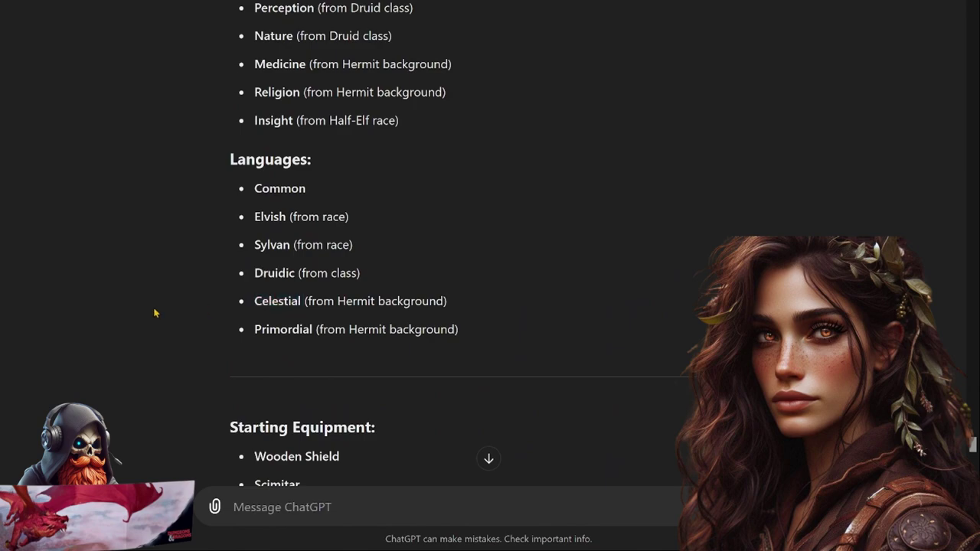
pyautogui.scroll(-4, 154, 313)
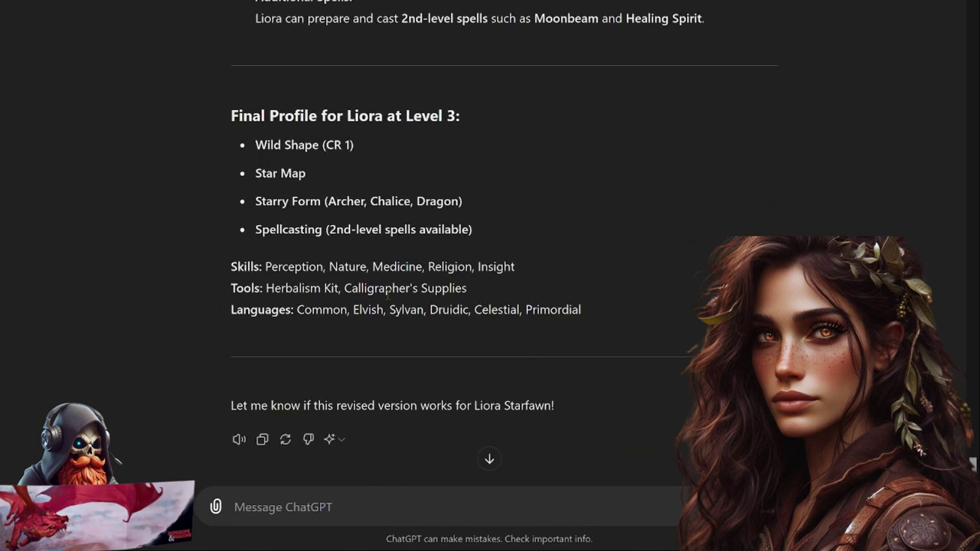
pyautogui.hotkey('ctrl', 'v')
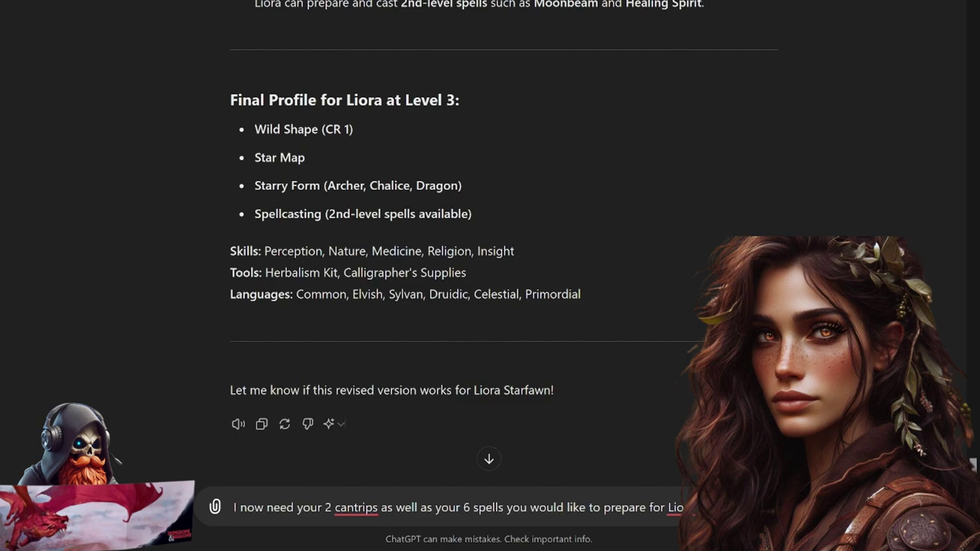
# Send the pasted request for Liora's 2 cantrips and 6 prepared spells.
pyautogui.press('Return')
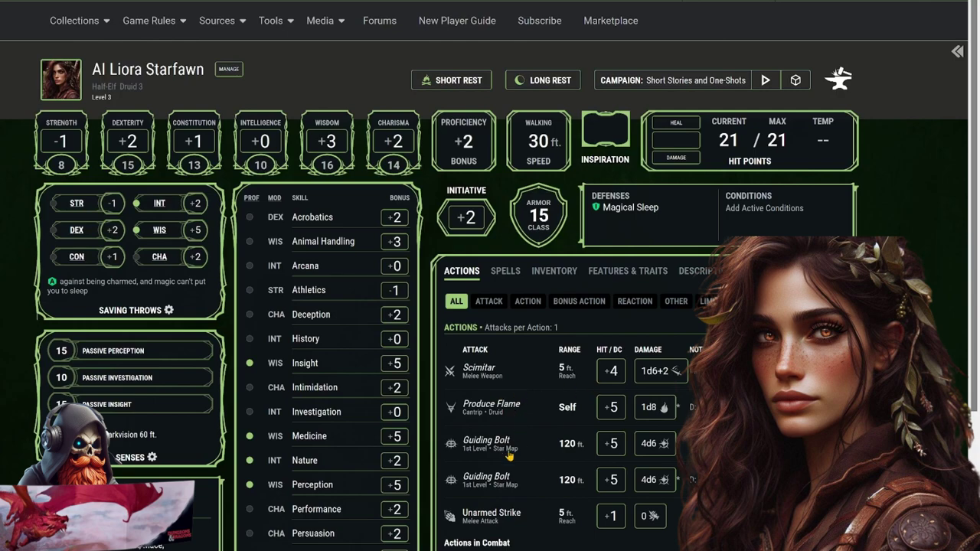
# Check Liora's D&D Beyond spell list for the Produce Flame and Shillelagh cantrips and her 1st-level spells.
pyautogui.click(516, 278)
pyautogui.scroll(-2, 581, 464)
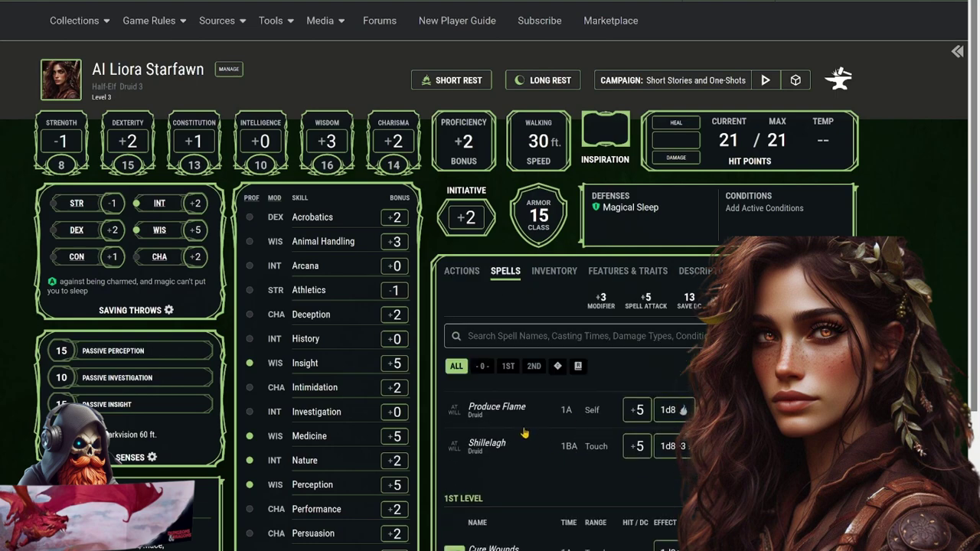
pyautogui.scroll(2, 523, 453)
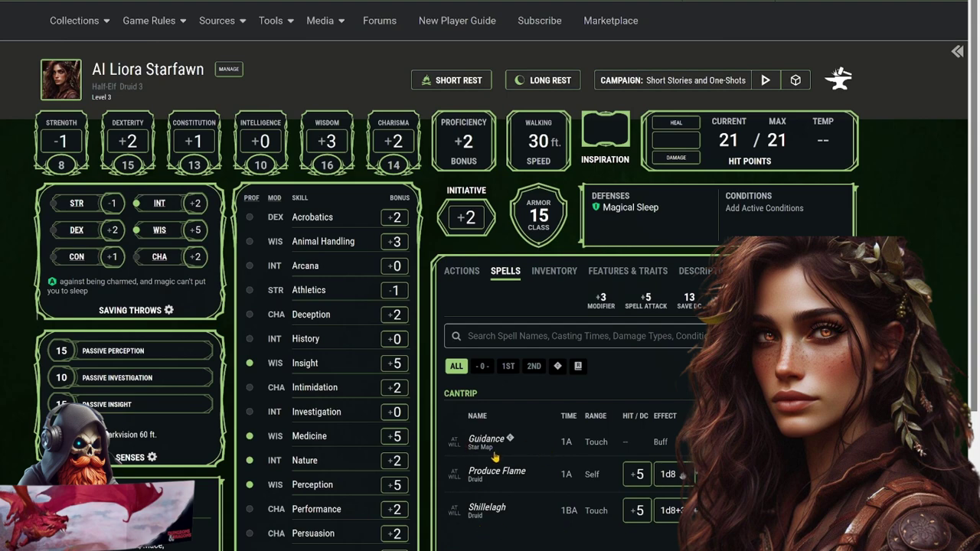
pyautogui.scroll(-2, 512, 447)
pyautogui.scroll(-5, 512, 447)
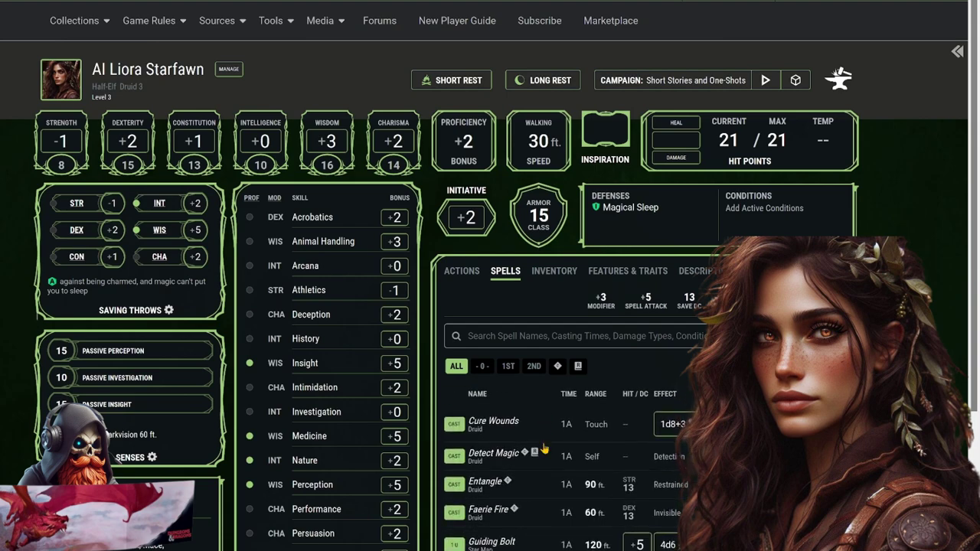
pyautogui.scroll(7, 536, 444)
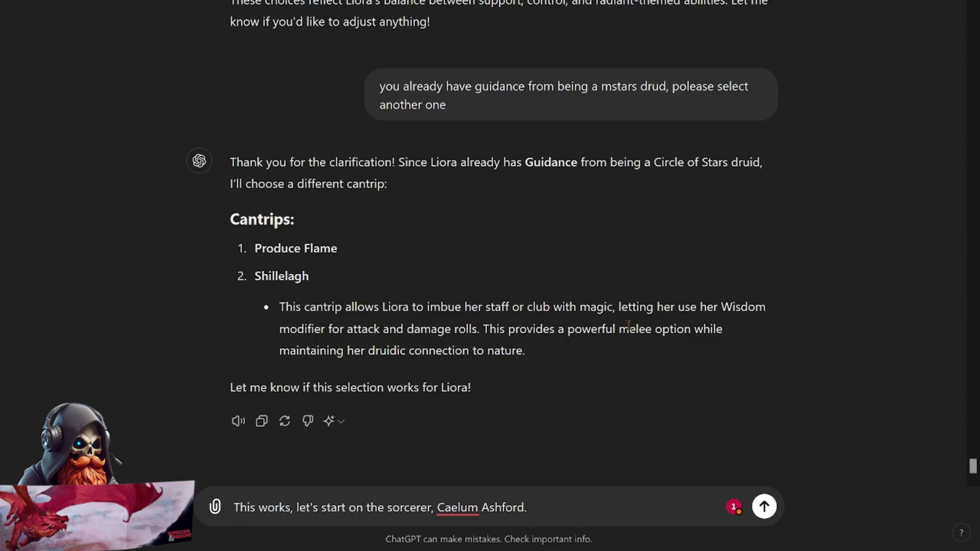
# Approve the druid's cantrips to start sorcerer Caelum Ashford, then ask for his appearance redone for Divine Soul.
pyautogui.press('Return')
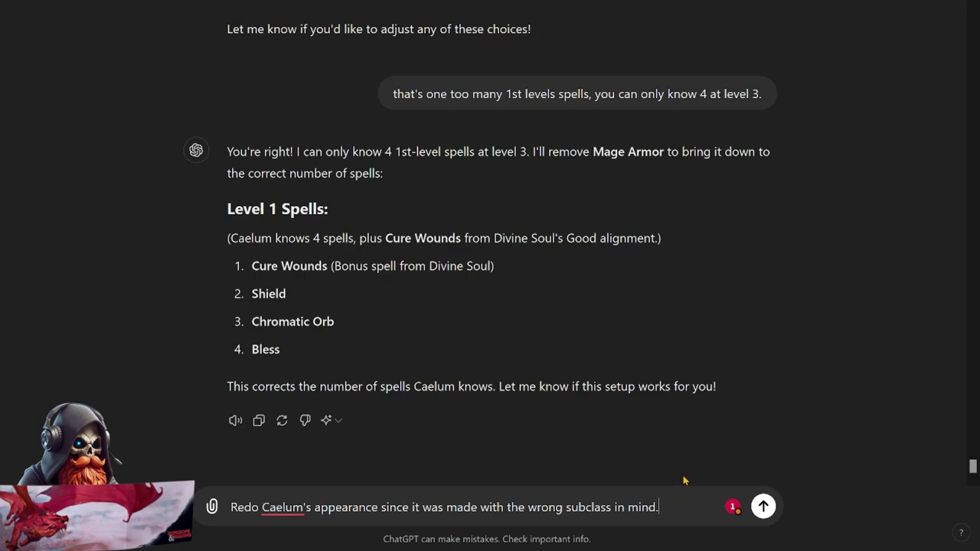
pyautogui.press('Return')
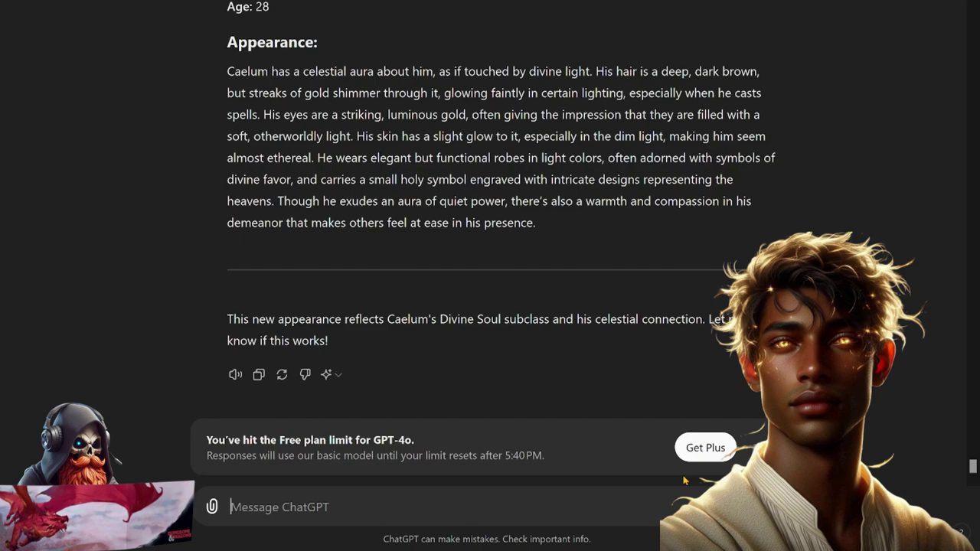
# Read through Caelum's setup, from Storm Sorcery features and languages down to his starting equipment.
pyautogui.scroll(10, 685, 481)
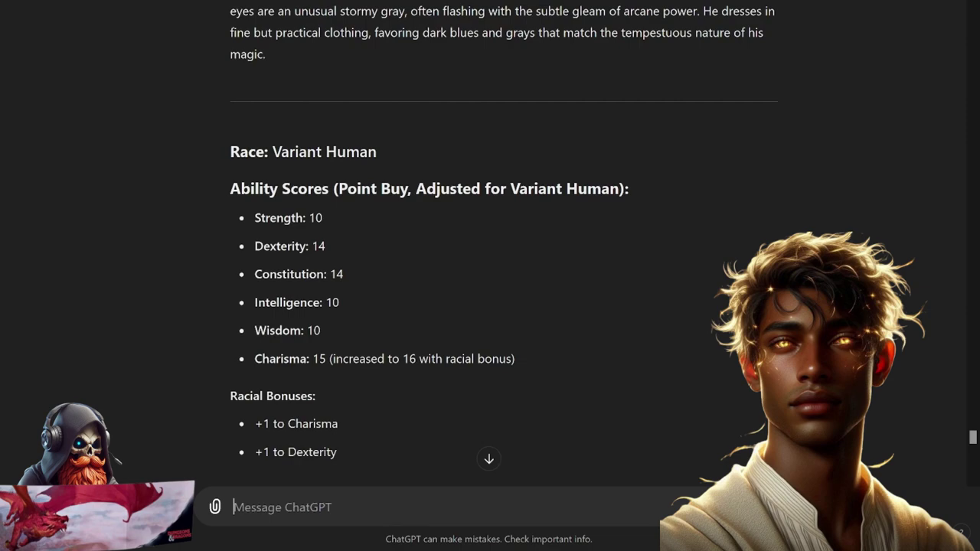
pyautogui.scroll(-2, 503, 235)
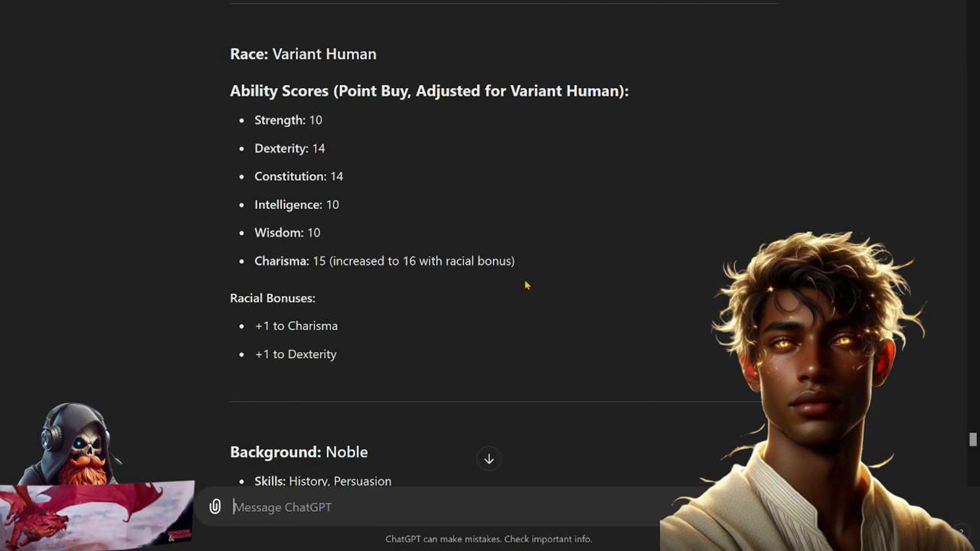
pyautogui.scroll(-6, 431, 299)
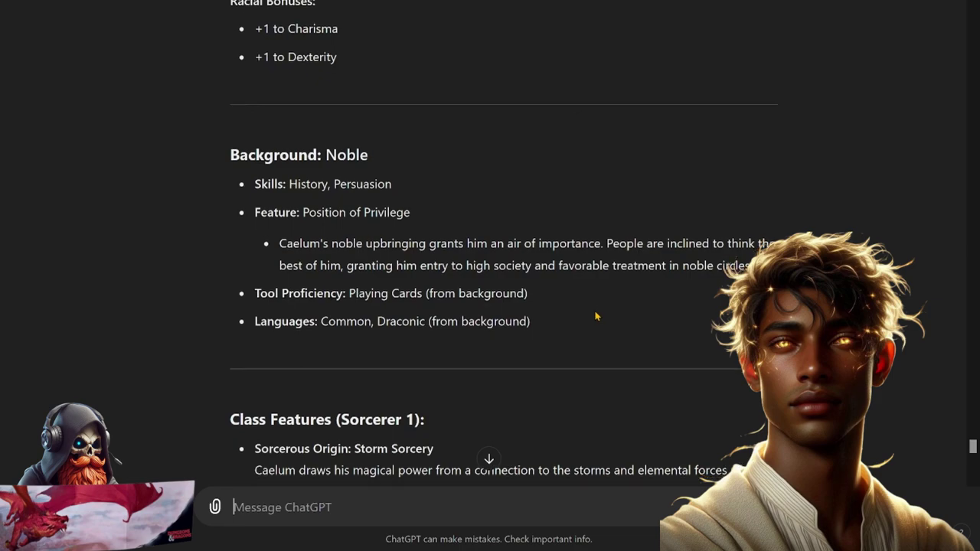
pyautogui.scroll(-1, 594, 317)
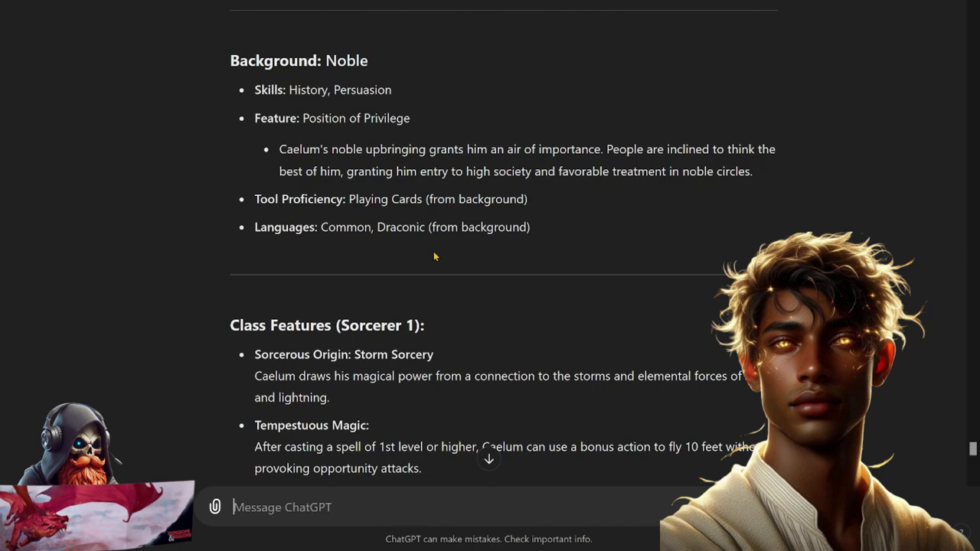
pyautogui.scroll(-2, 434, 257)
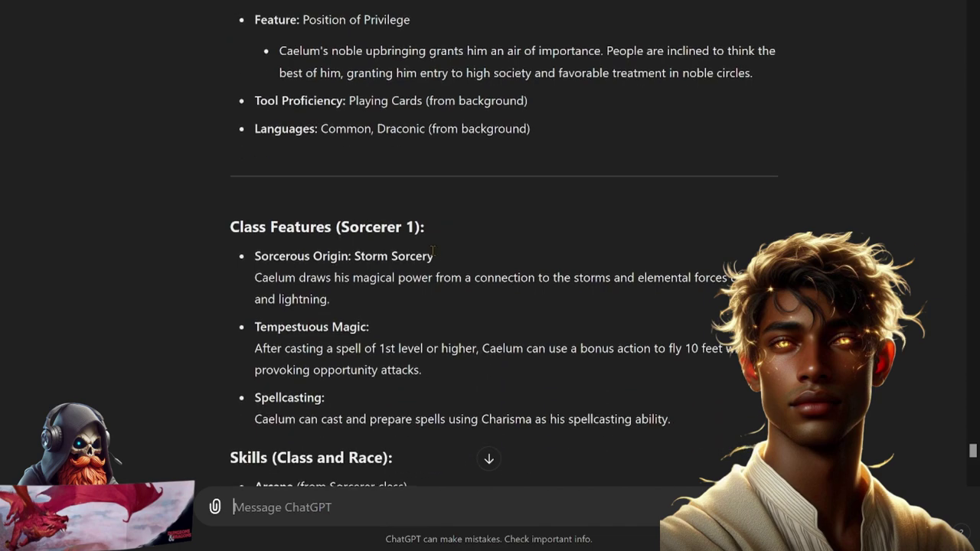
pyautogui.scroll(-2, 431, 251)
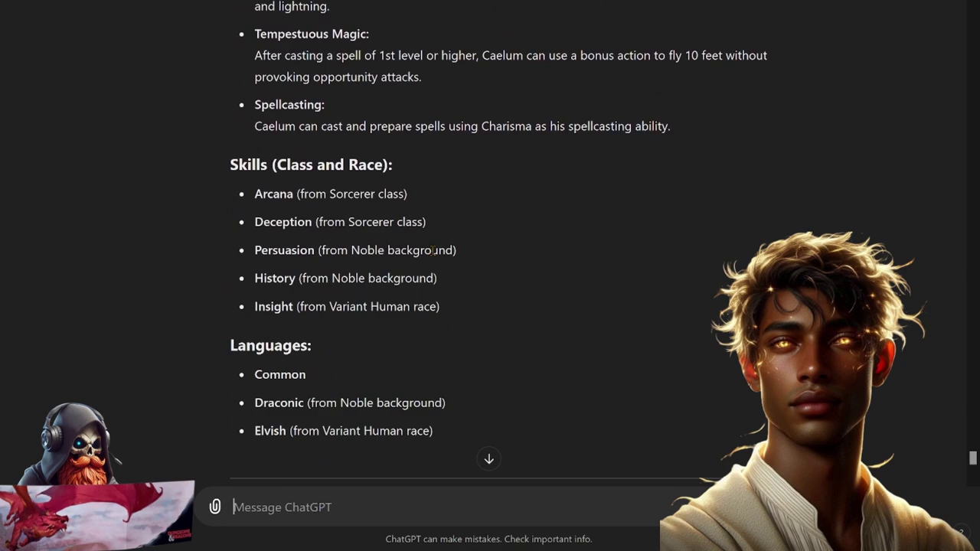
pyautogui.scroll(-2, 461, 253)
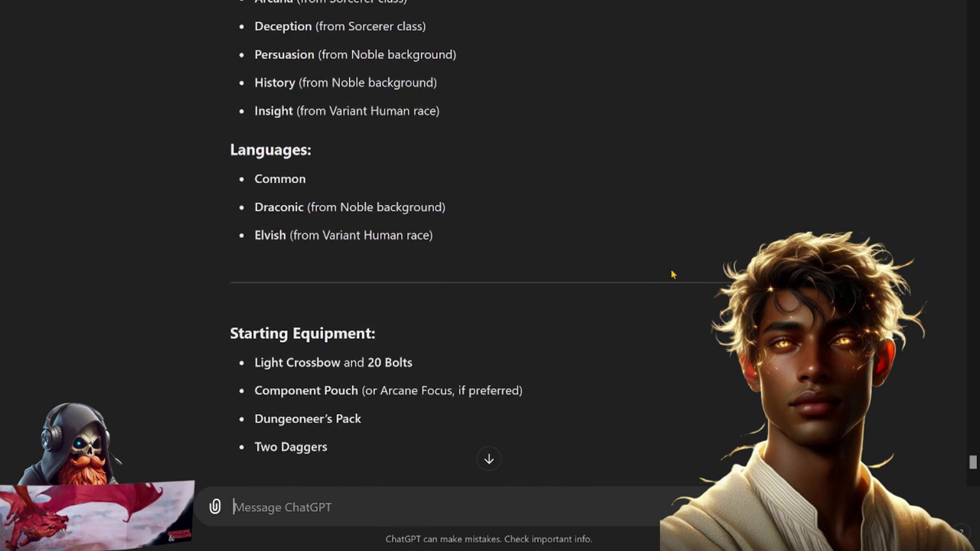
pyautogui.click(553, 274)
pyautogui.scroll(-1, 410, 290)
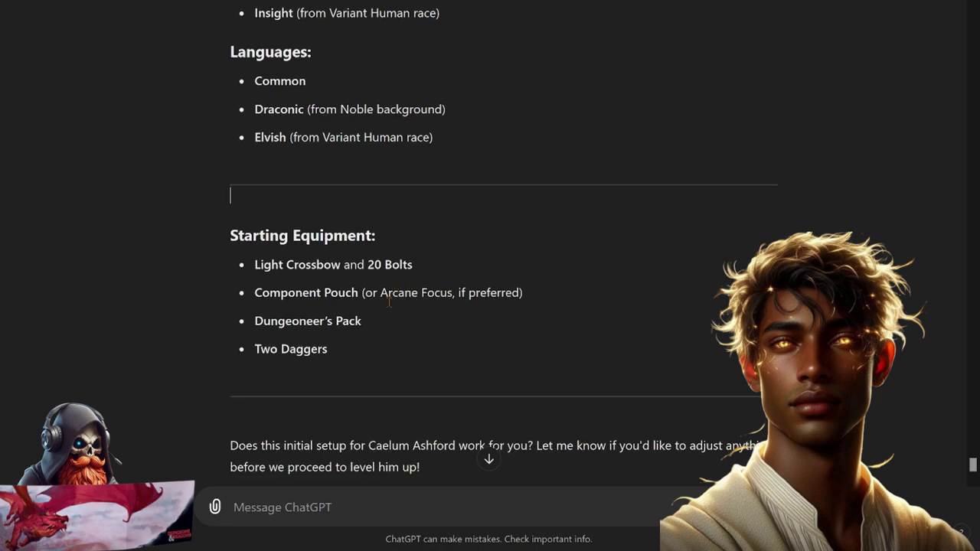
pyautogui.scroll(-1, 389, 337)
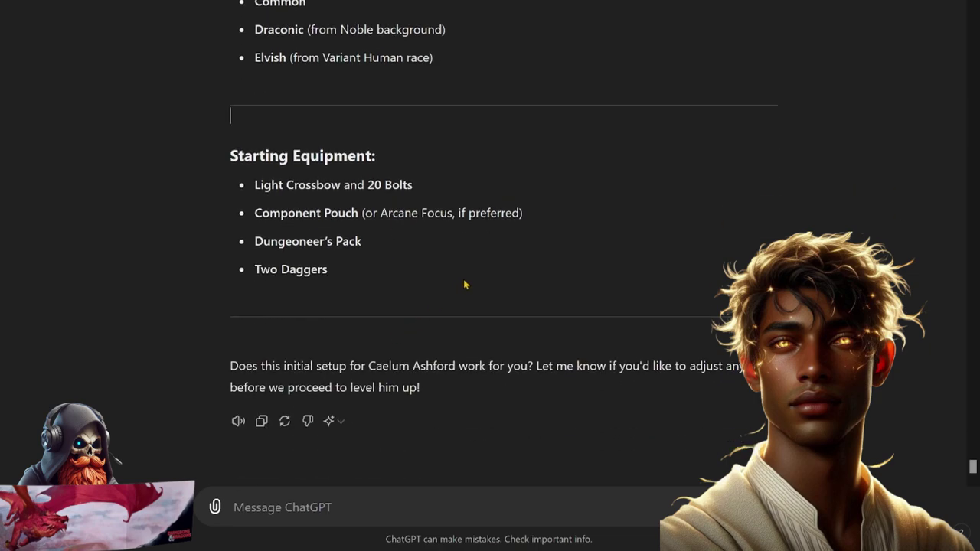
# Send the corrections (Metamagic Adept, Neutral Good divine spells, Arcane Focus) plus 'Please give me the adjustments only.'.
pyautogui.hotkey('ctrl', 'v')
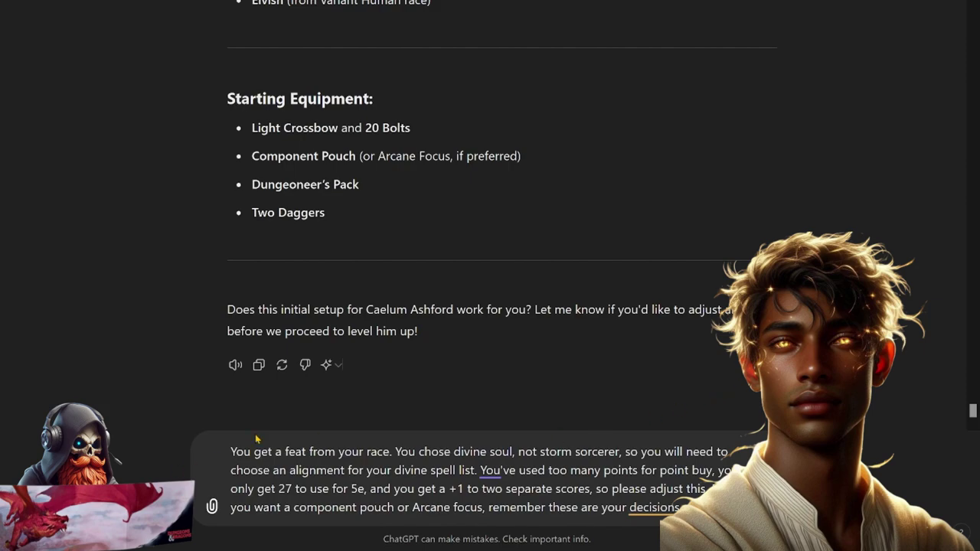
pyautogui.click(343, 452)
pyautogui.write('Please give me the adjustments only.')
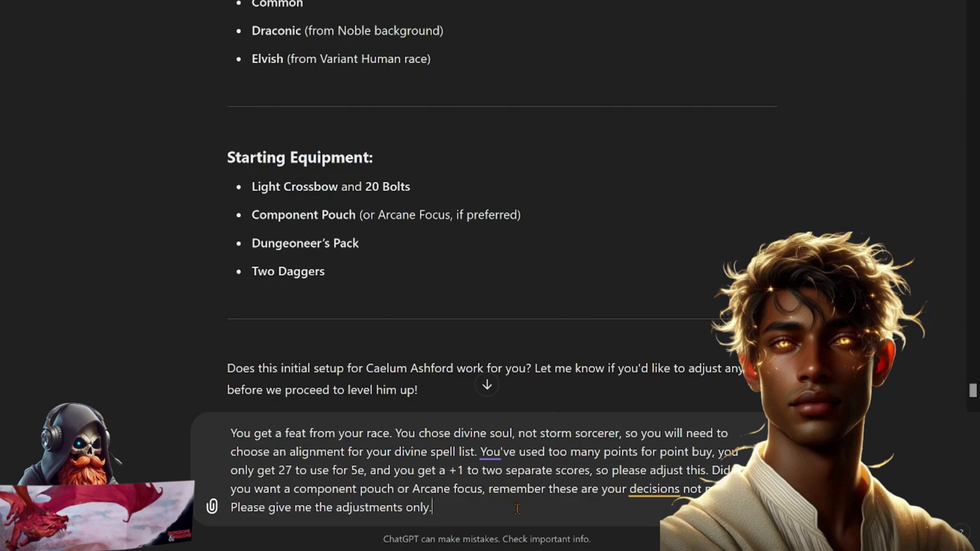
pyautogui.press('Return')
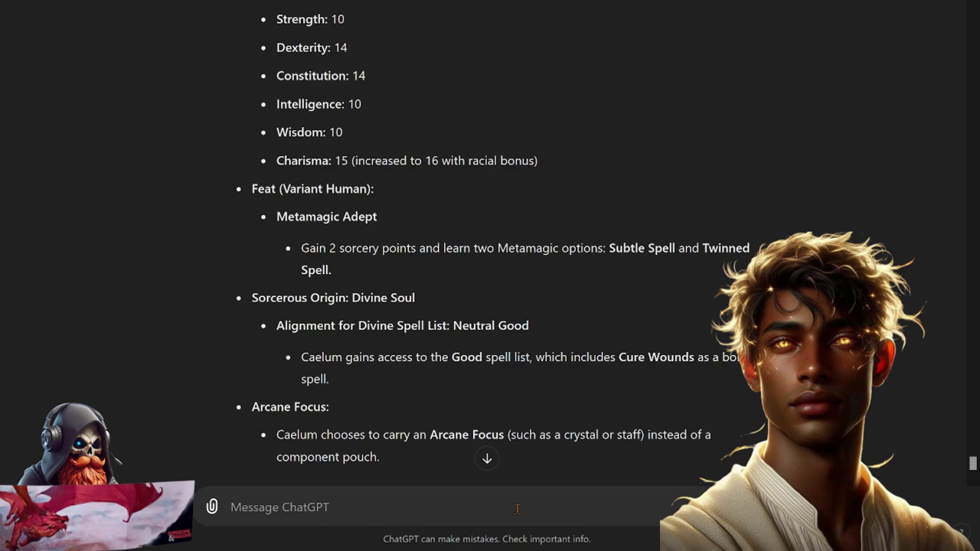
# Send the complaint that Caelum's ability scores use too many points for a 27-point buy.
pyautogui.click(517, 508)
pyautogui.write('again too many ability points. You are spending 28 instead of 27, please try again.')
pyautogui.press('Return')
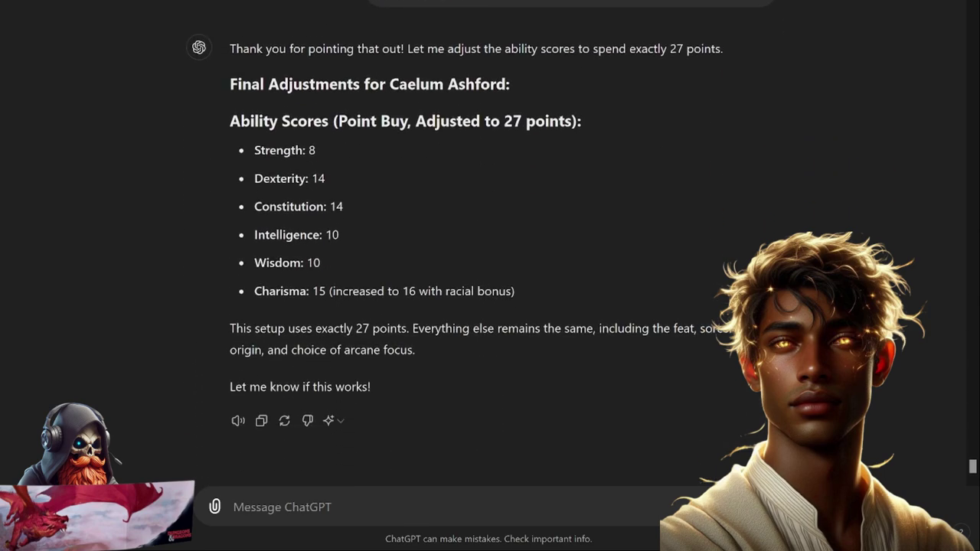
# Review the revised scores, checking Strength 8 and Charisma, through to Wisdom 11 and Charisma 16.
pyautogui.tripleClick(322, 160)
pyautogui.click(426, 186)
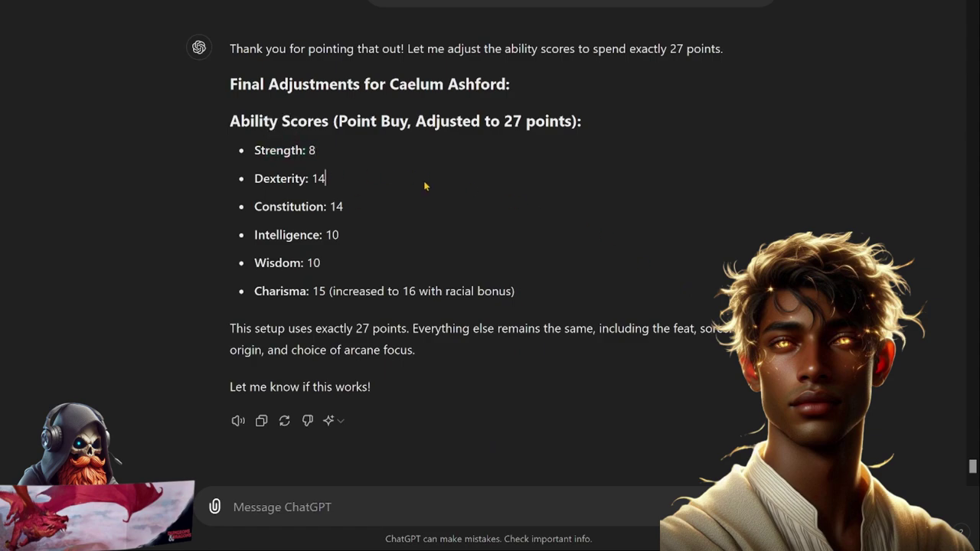
pyautogui.doubleClick(319, 289)
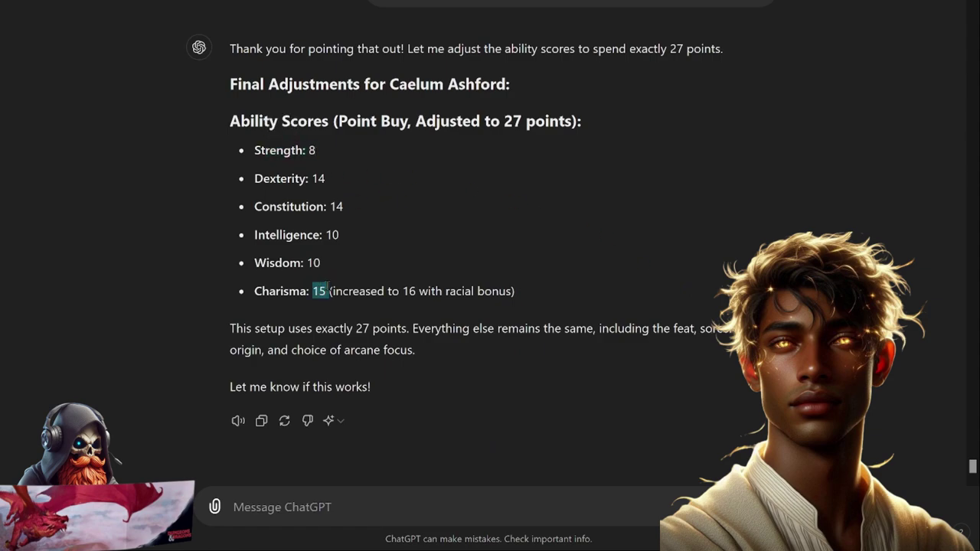
pyautogui.click(429, 372)
pyautogui.scroll(5, 427, 368)
pyautogui.scroll(7, 427, 368)
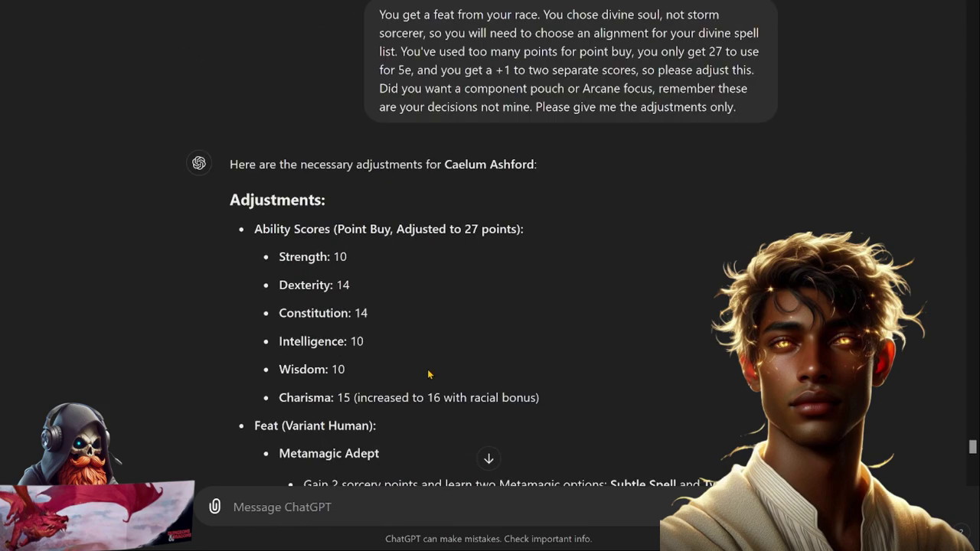
pyautogui.scroll(-1, 429, 374)
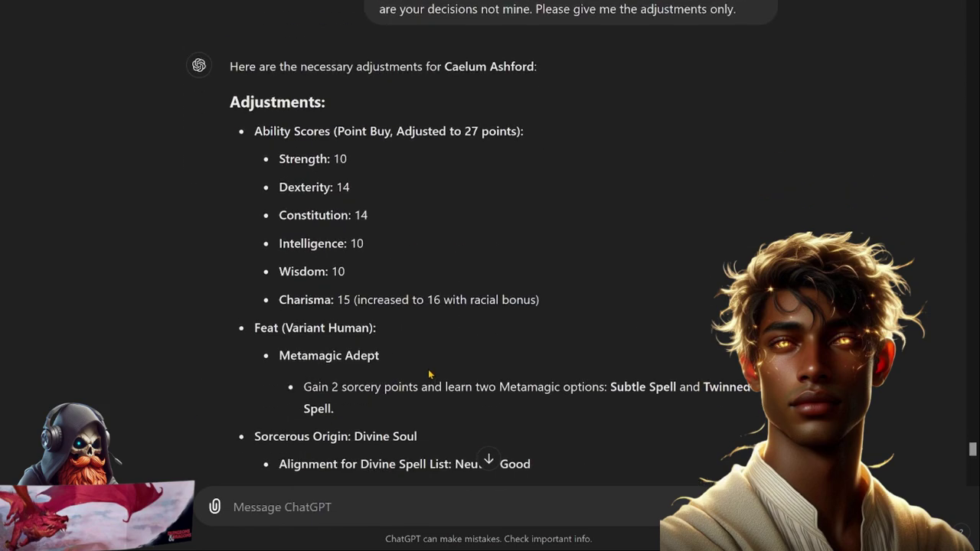
pyautogui.scroll(-10, 429, 373)
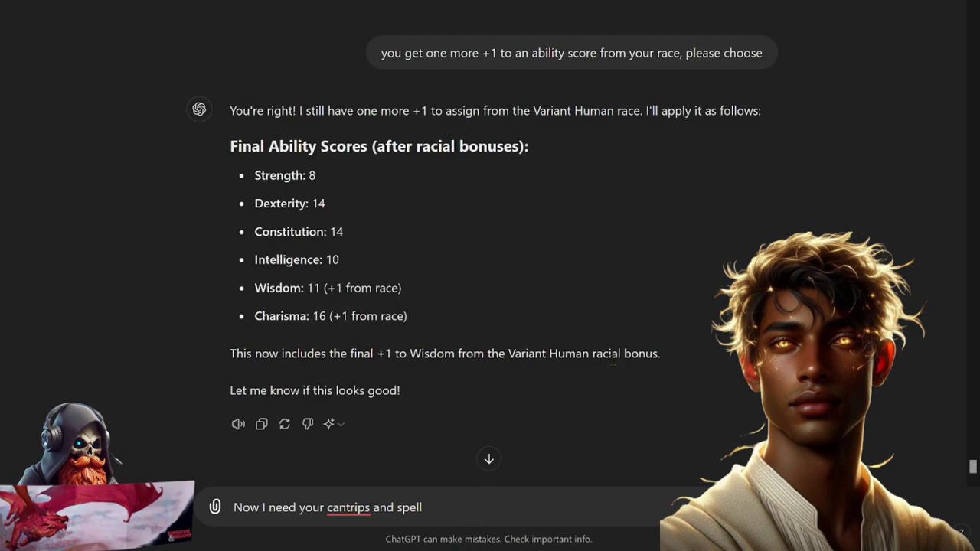
# Request Caelum's four cantrips and five 1st-level spells, then draft a note that only 4 are known.
pyautogui.press('Return')
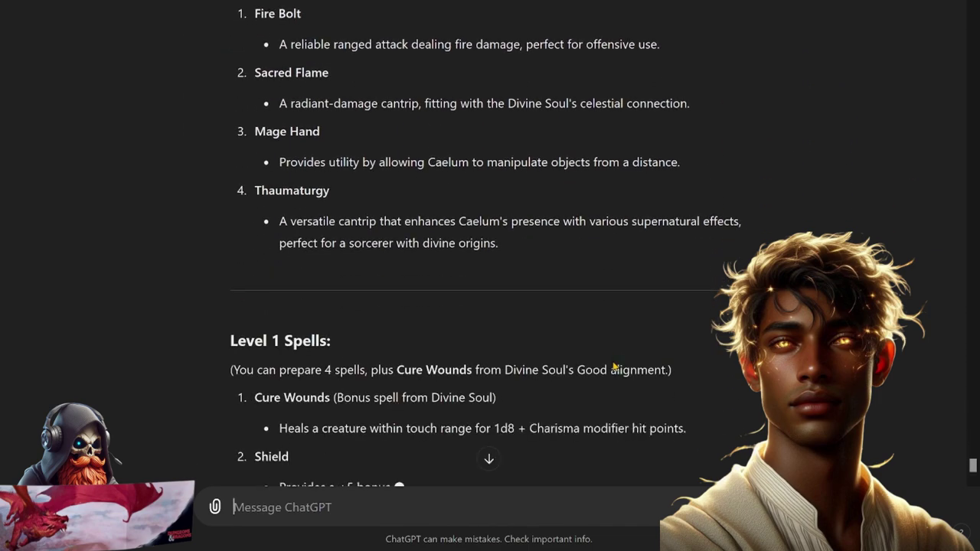
pyautogui.scroll(-5, 597, 352)
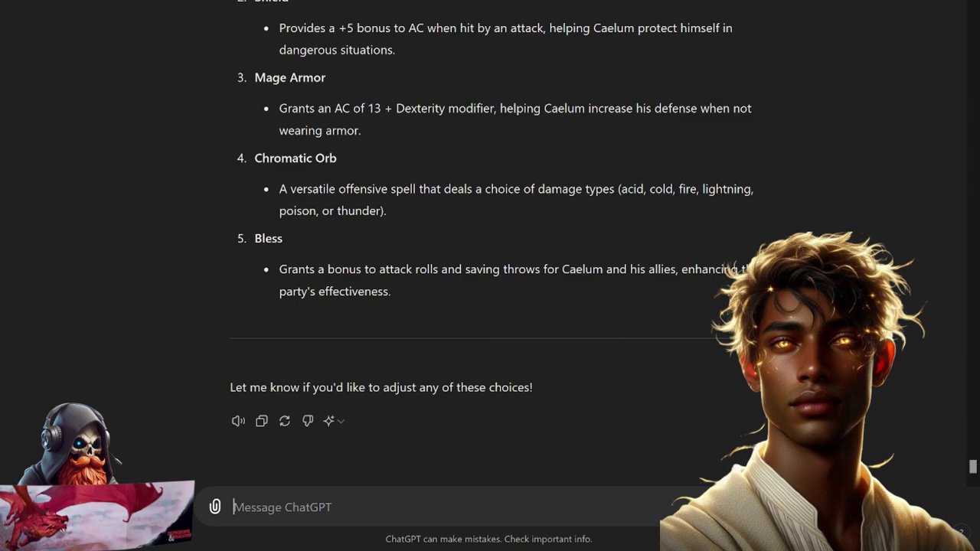
pyautogui.write("that's one too many 1st levels spells, you can only know 4 at level 3.")
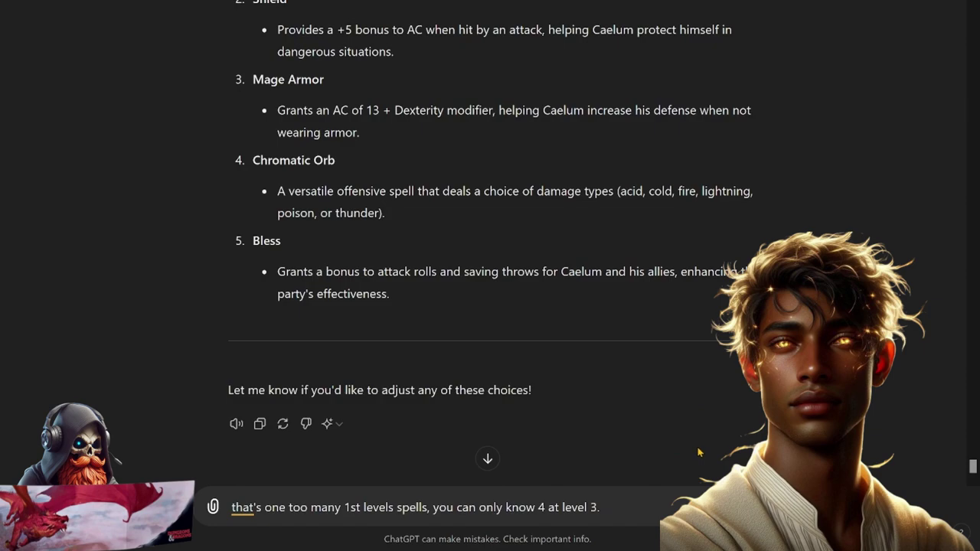
# Send the 4-known-spells correction, then request level 3 spells and Metamagic, getting Hold Person, Twinned and Subtle Spell.
pyautogui.press('Return')
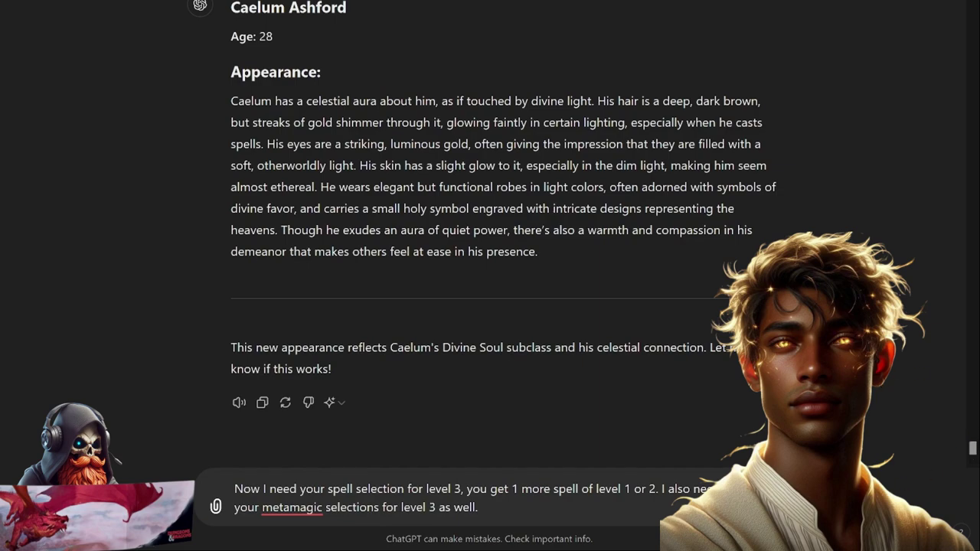
pyautogui.press('Return')
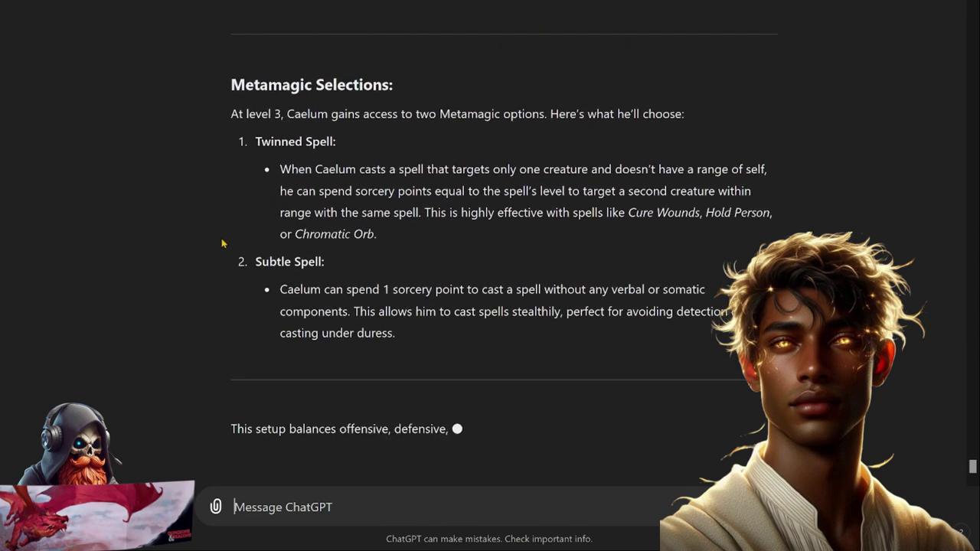
# Object that the feat already covers those Metamagic picks, fixing 'feet' to 'feat', and review the Quickened/Empowered reply.
pyautogui.hotkey('ctrl', 'v')
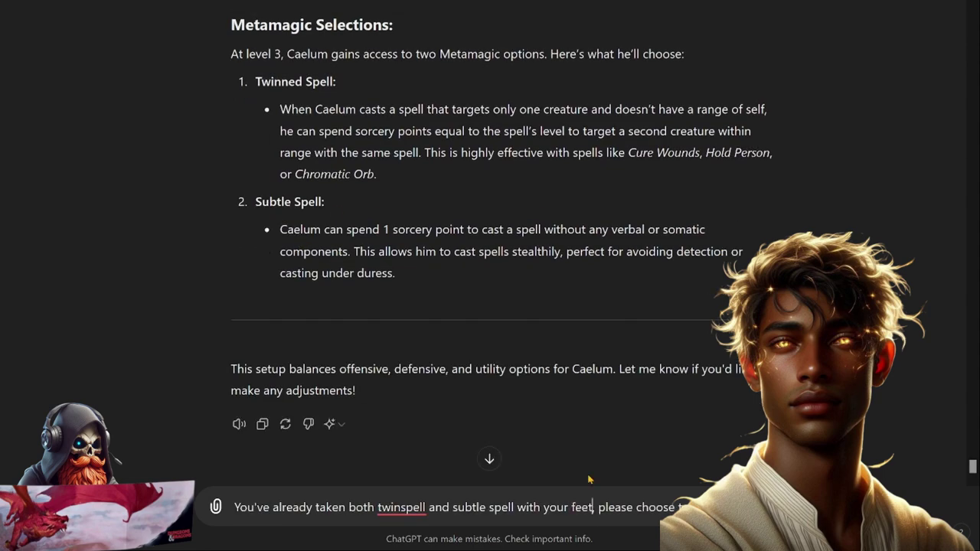
pyautogui.doubleClick(579, 506)
pyautogui.write('feat')
pyautogui.press('Return')
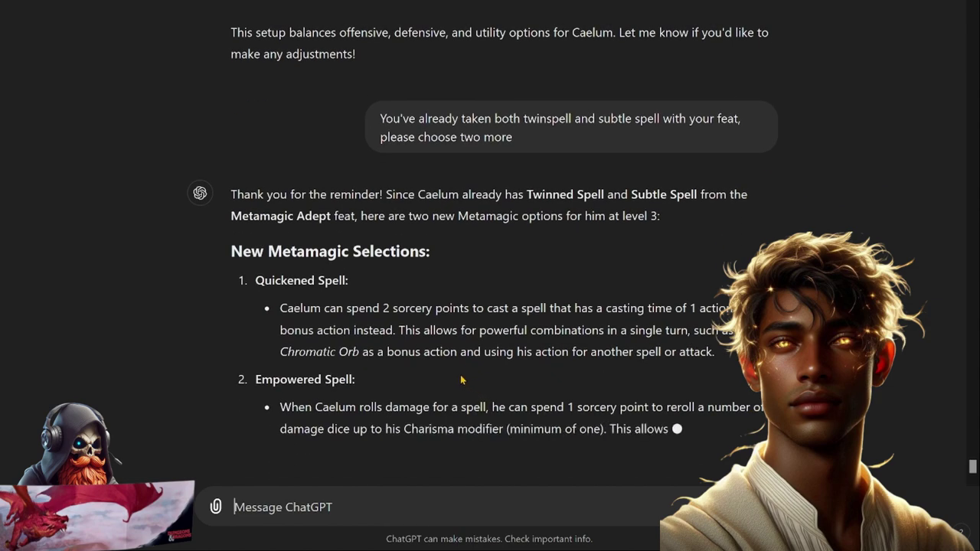
pyautogui.scroll(2, 440, 360)
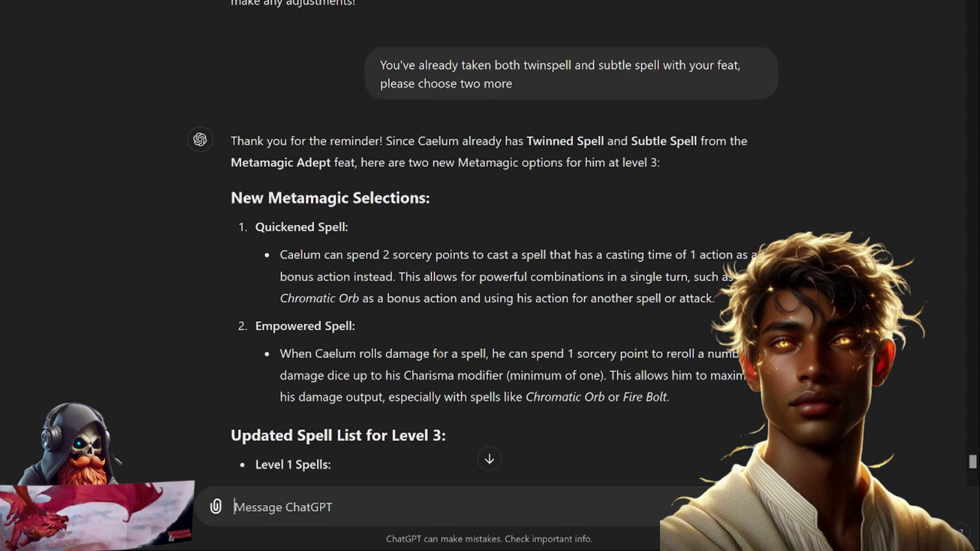
pyautogui.scroll(-5, 438, 355)
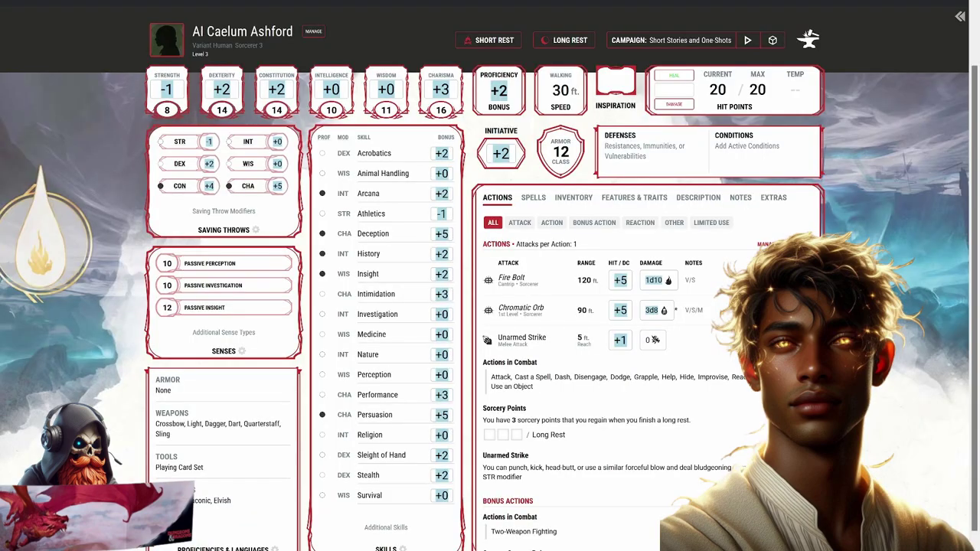
# Review Caelum's spell list on his D&D Beyond sheet.
pyautogui.click(529, 198)
pyautogui.scroll(-1, 604, 367)
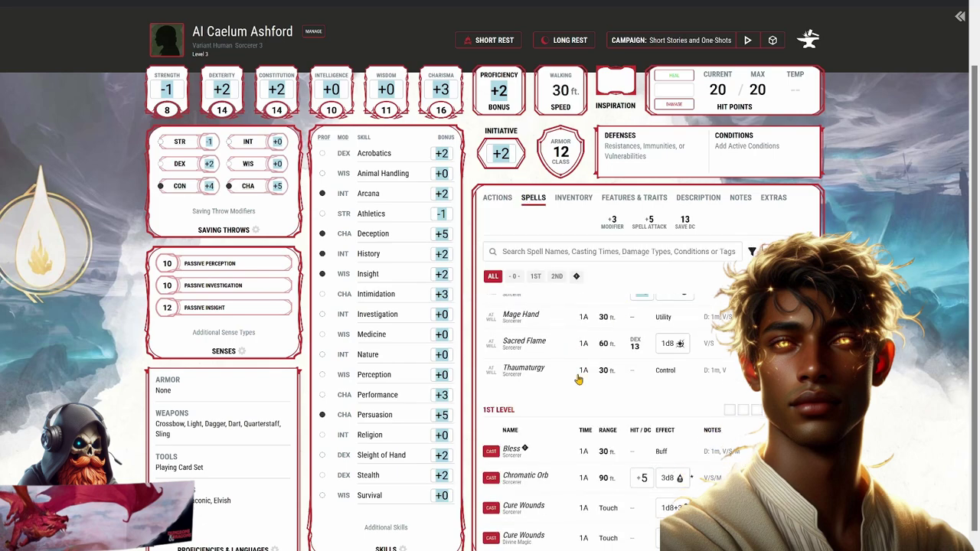
pyautogui.scroll(-2, 570, 392)
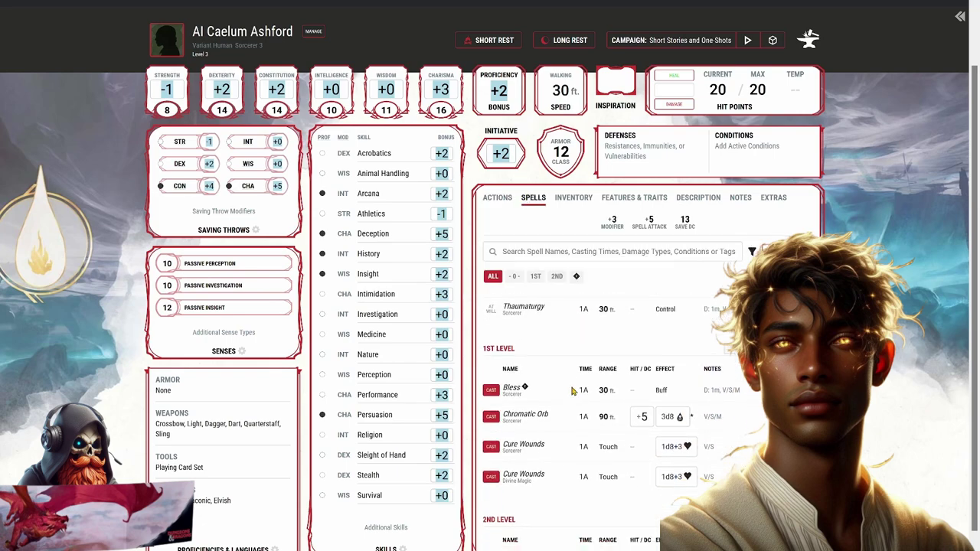
pyautogui.scroll(-2, 571, 392)
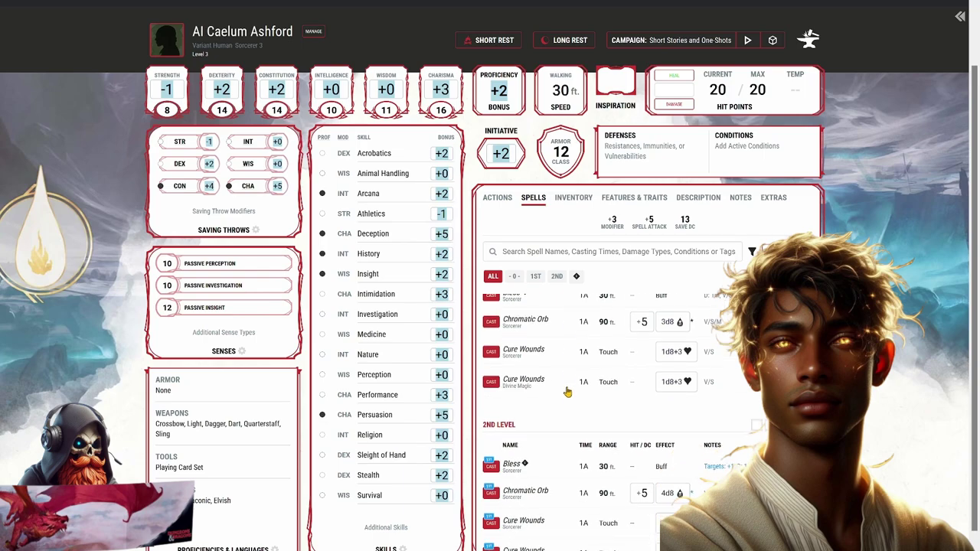
pyautogui.scroll(-1, 568, 389)
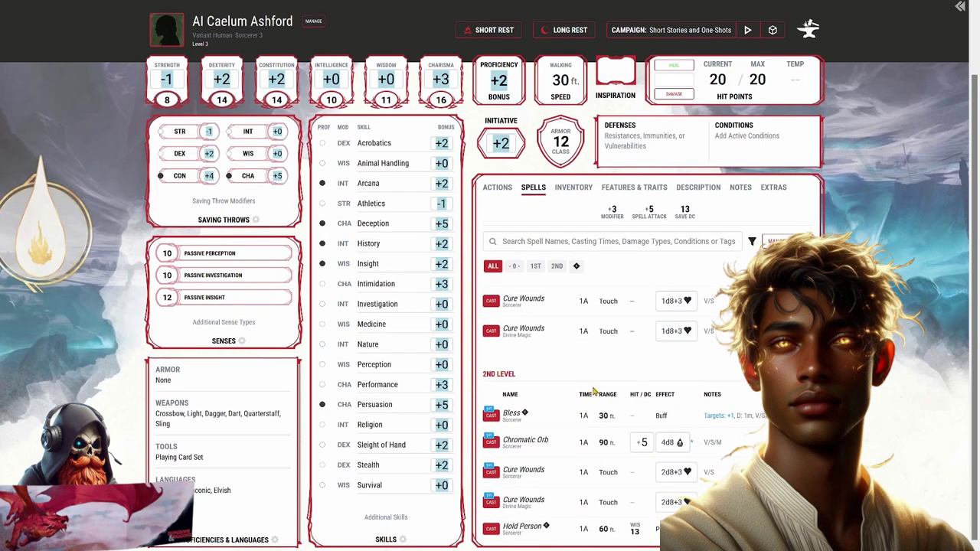
# Mark the Dagger active in Inventory and confirm it lists as a +4, 1d4+2 attack.
pyautogui.click(568, 192)
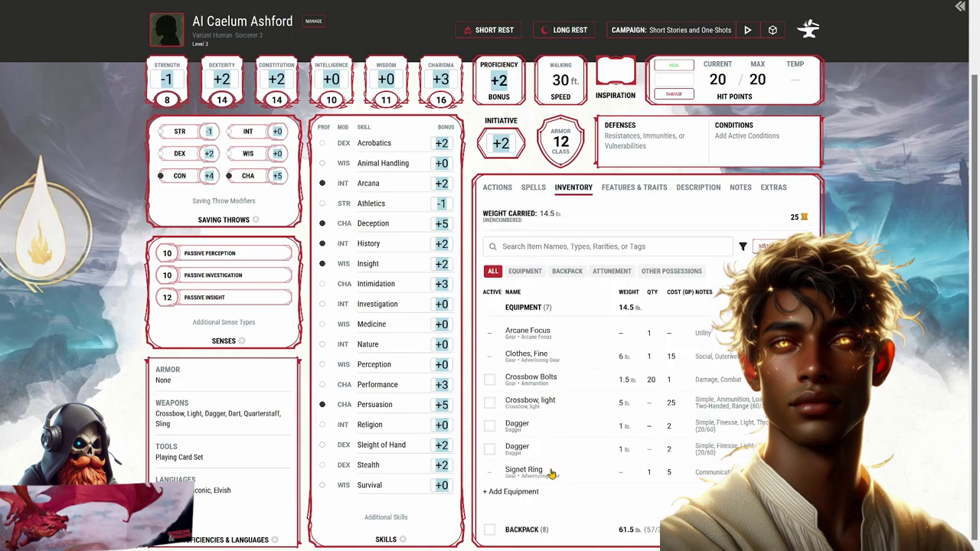
pyautogui.scroll(2, 548, 468)
pyautogui.scroll(-2, 551, 473)
pyautogui.click(490, 426)
pyautogui.scroll(-6, 549, 437)
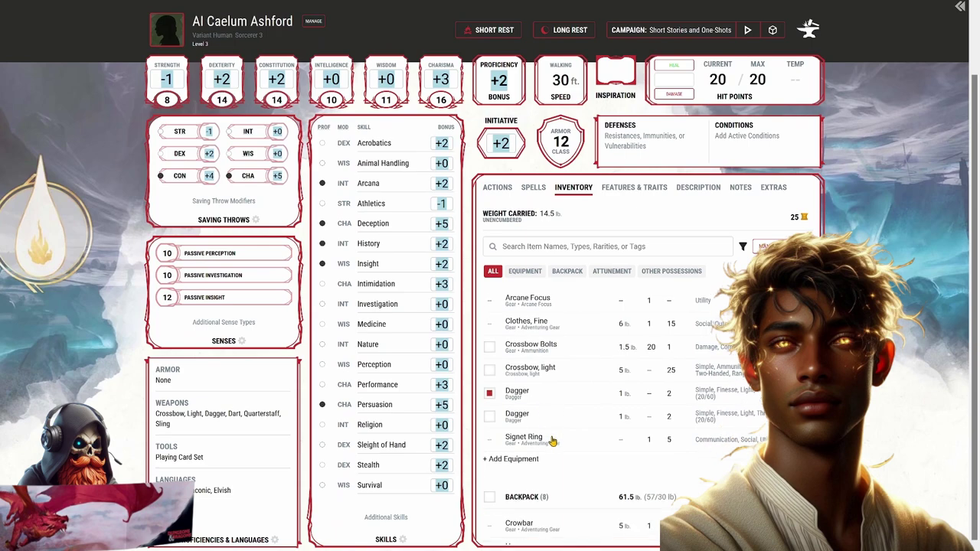
pyautogui.click(499, 188)
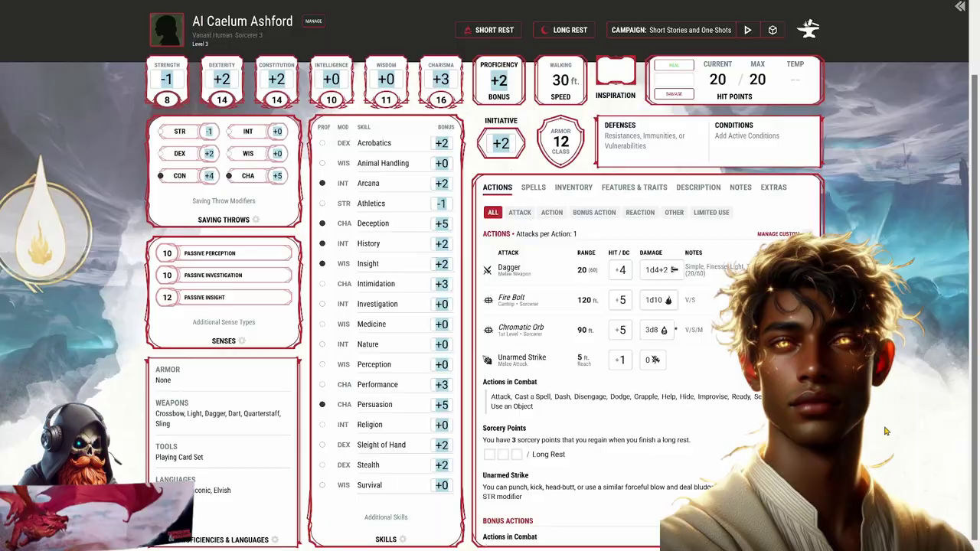